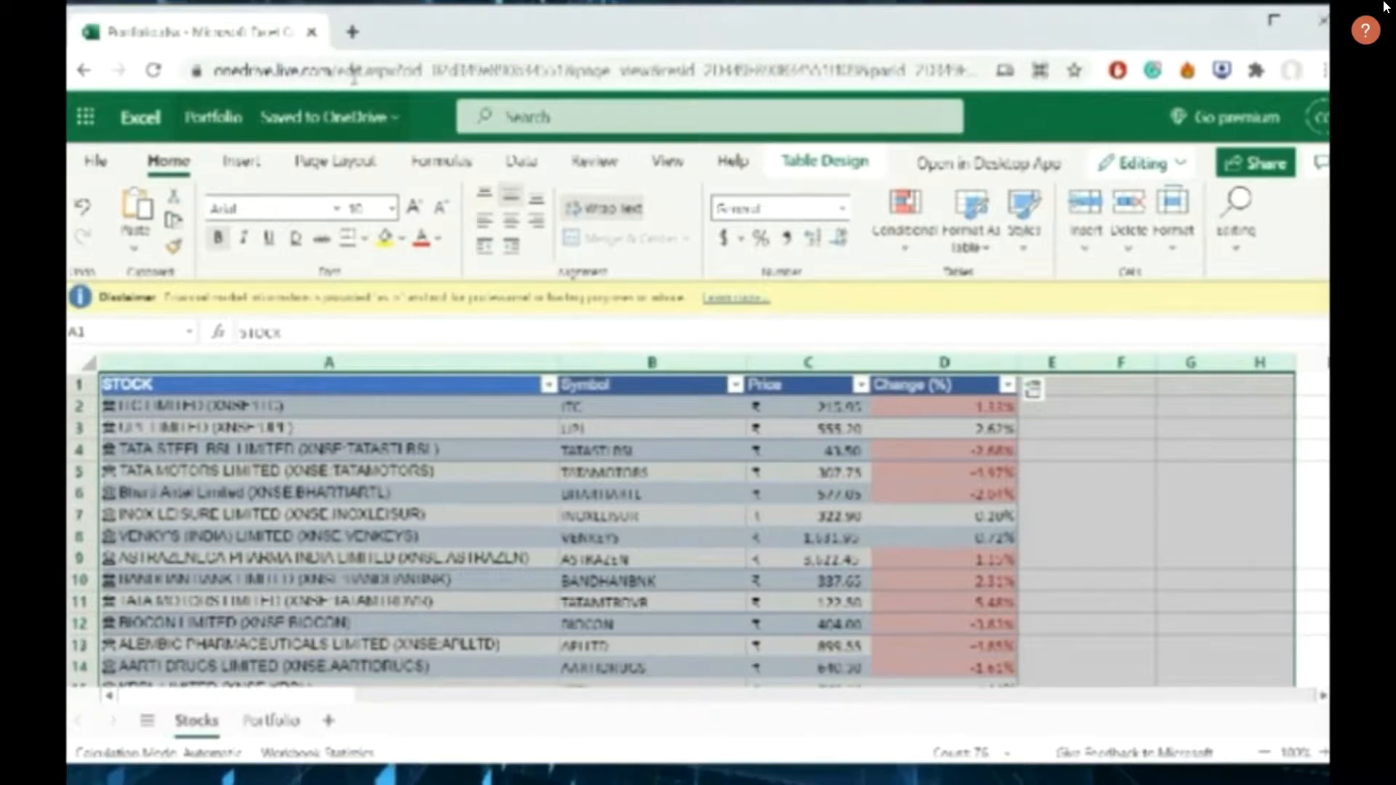
Highlight onedrive.live.com in the Portfolio workbook's web address, then switch to Notepad
{"action": "left_click_drag", "start_coordinate": [212, 71], "coordinate": [380, 70]}
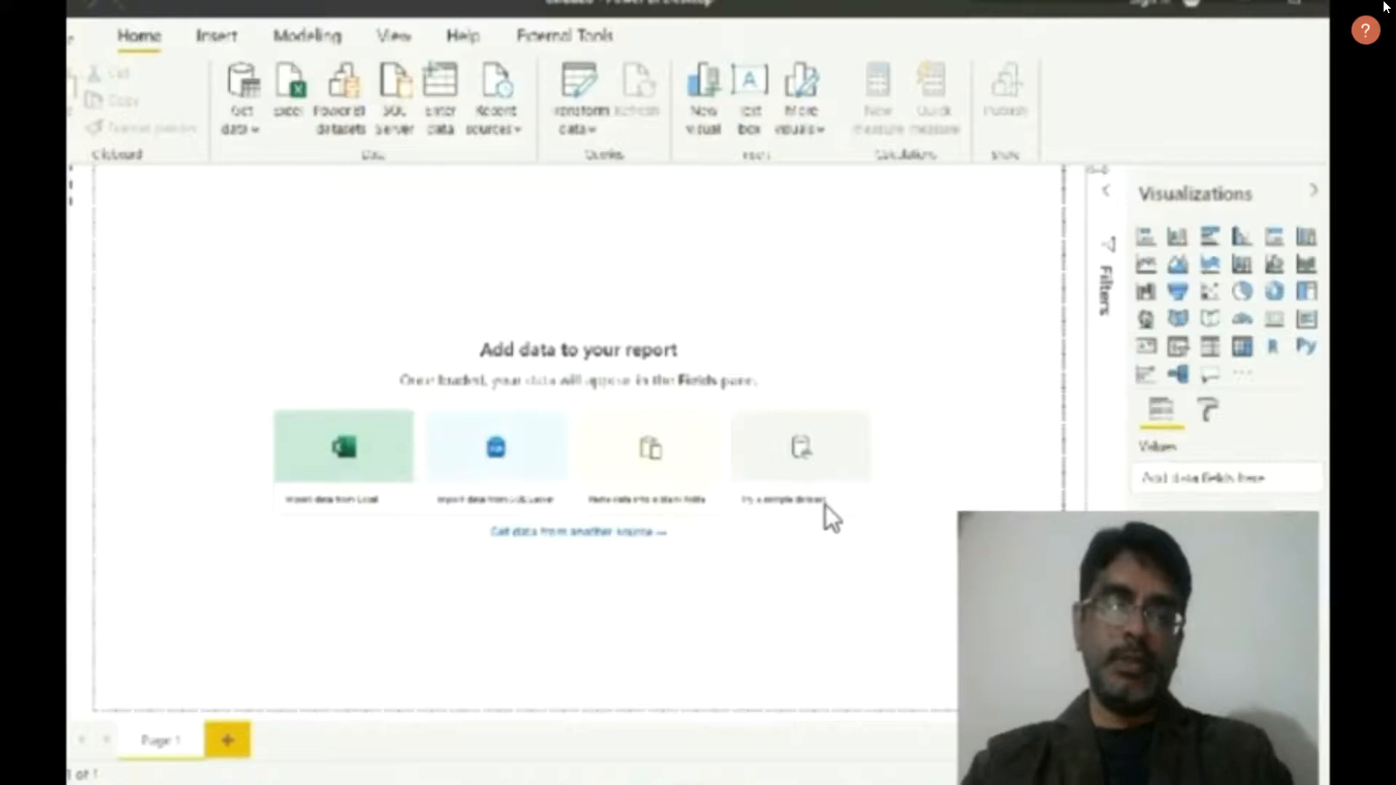
{"action": "key", "text": "alt+Tab"}
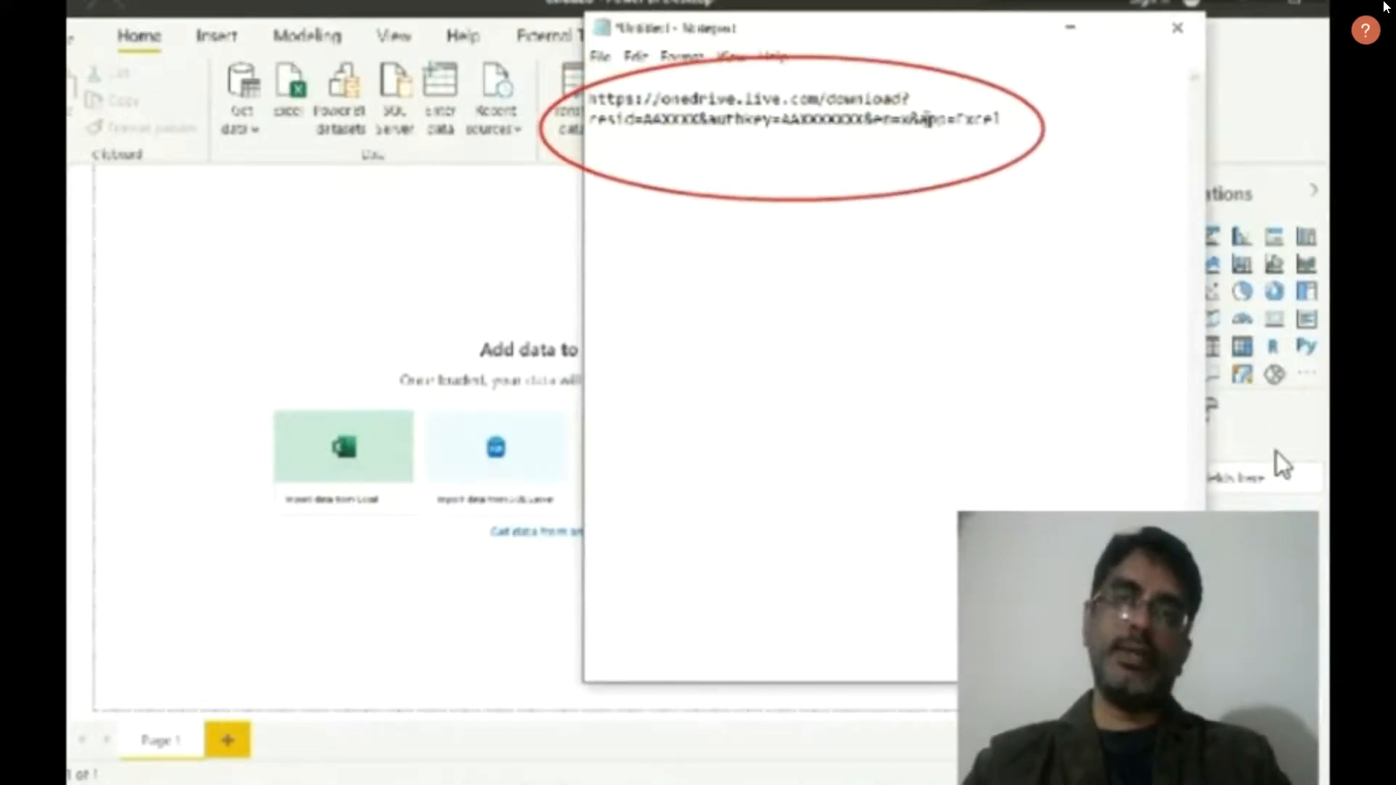
In Notepad, highlight the OneDrive download URL template and its app=Excel ending to explain them
{"action": "left_click_drag", "start_coordinate": [928, 119], "coordinate": [987, 118]}
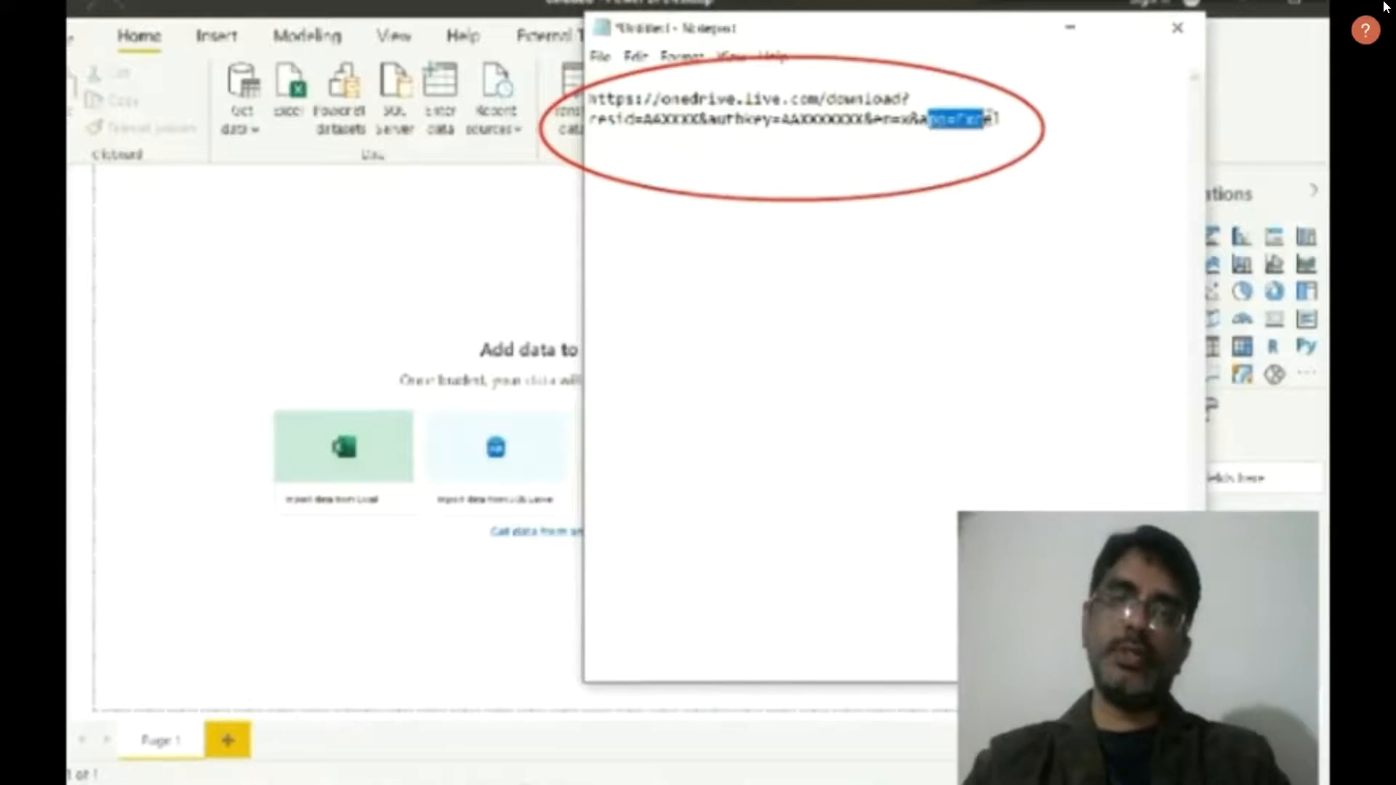
{"action": "left_click", "coordinate": [860, 145]}
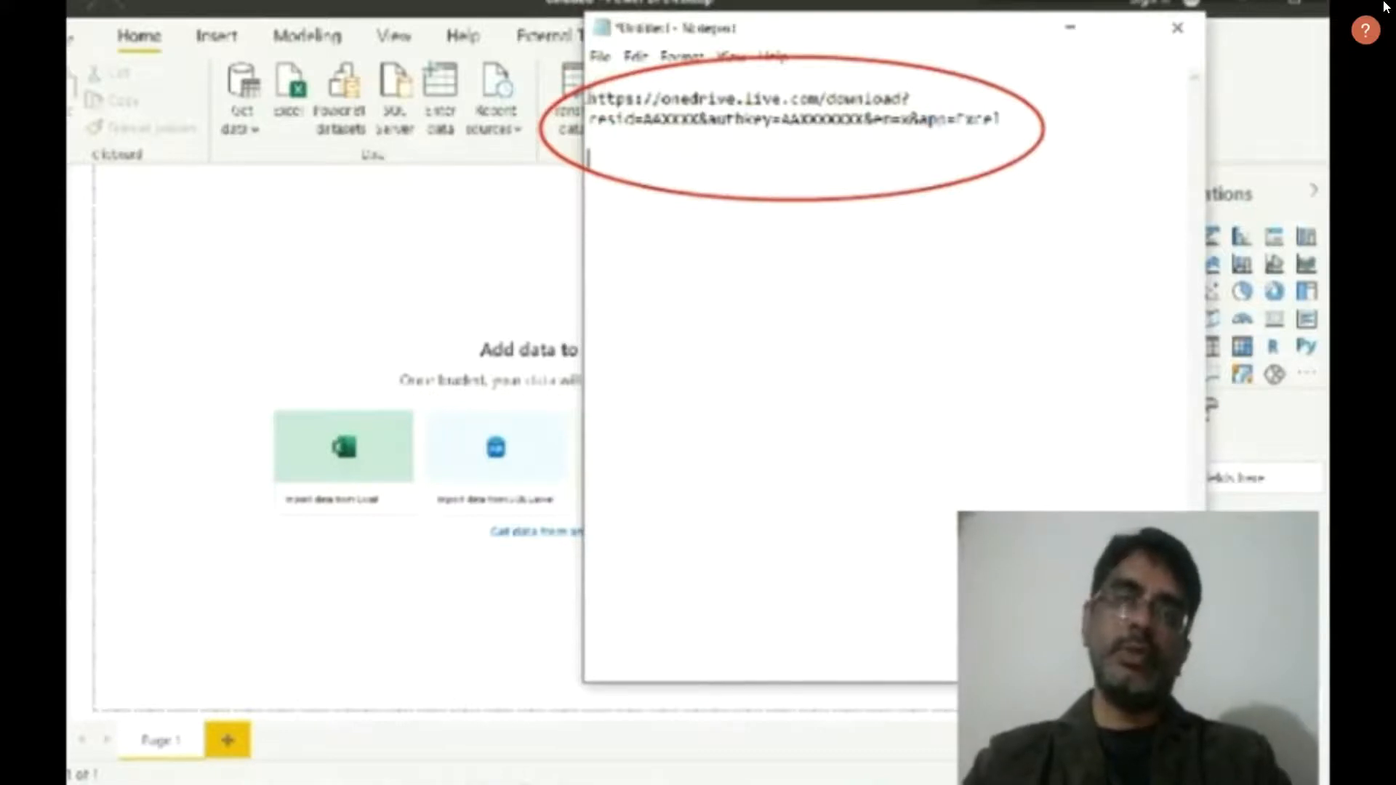
{"action": "left_click", "coordinate": [590, 99]}
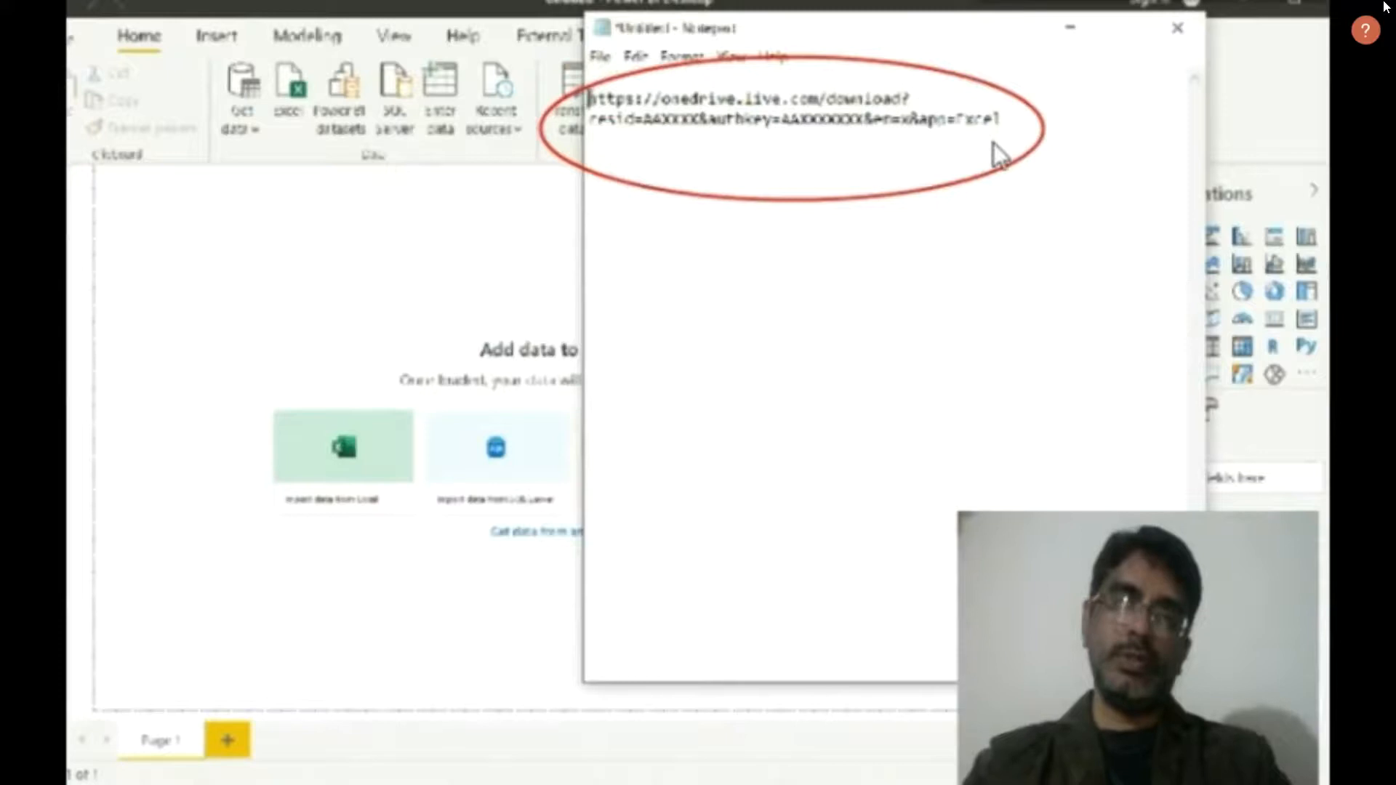
{"action": "left_click_drag", "start_coordinate": [590, 98], "coordinate": [985, 168]}
{"action": "left_click", "coordinate": [983, 166]}
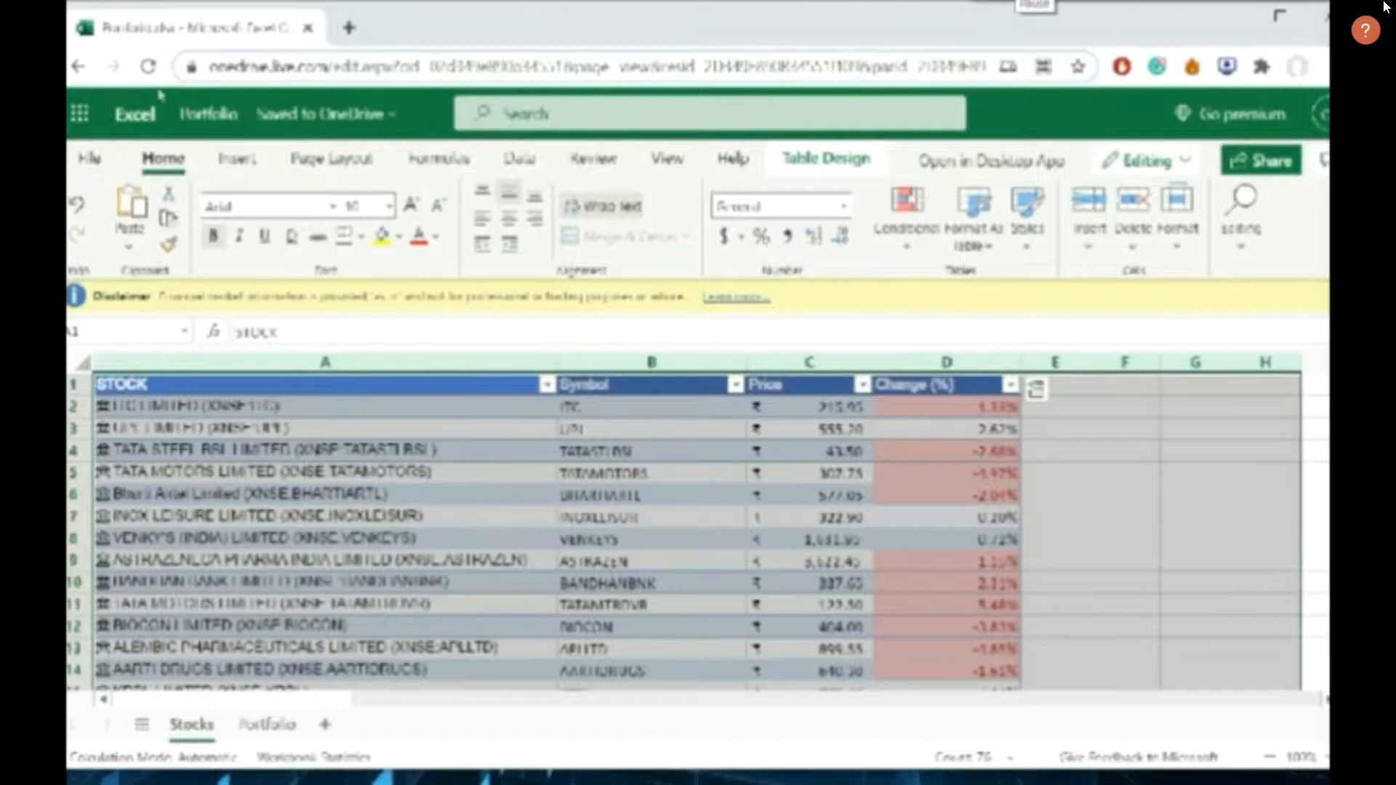
Generate the workbook's embed code through File > Share > Embed and select the iframe code
{"action": "left_click", "coordinate": [89, 158]}
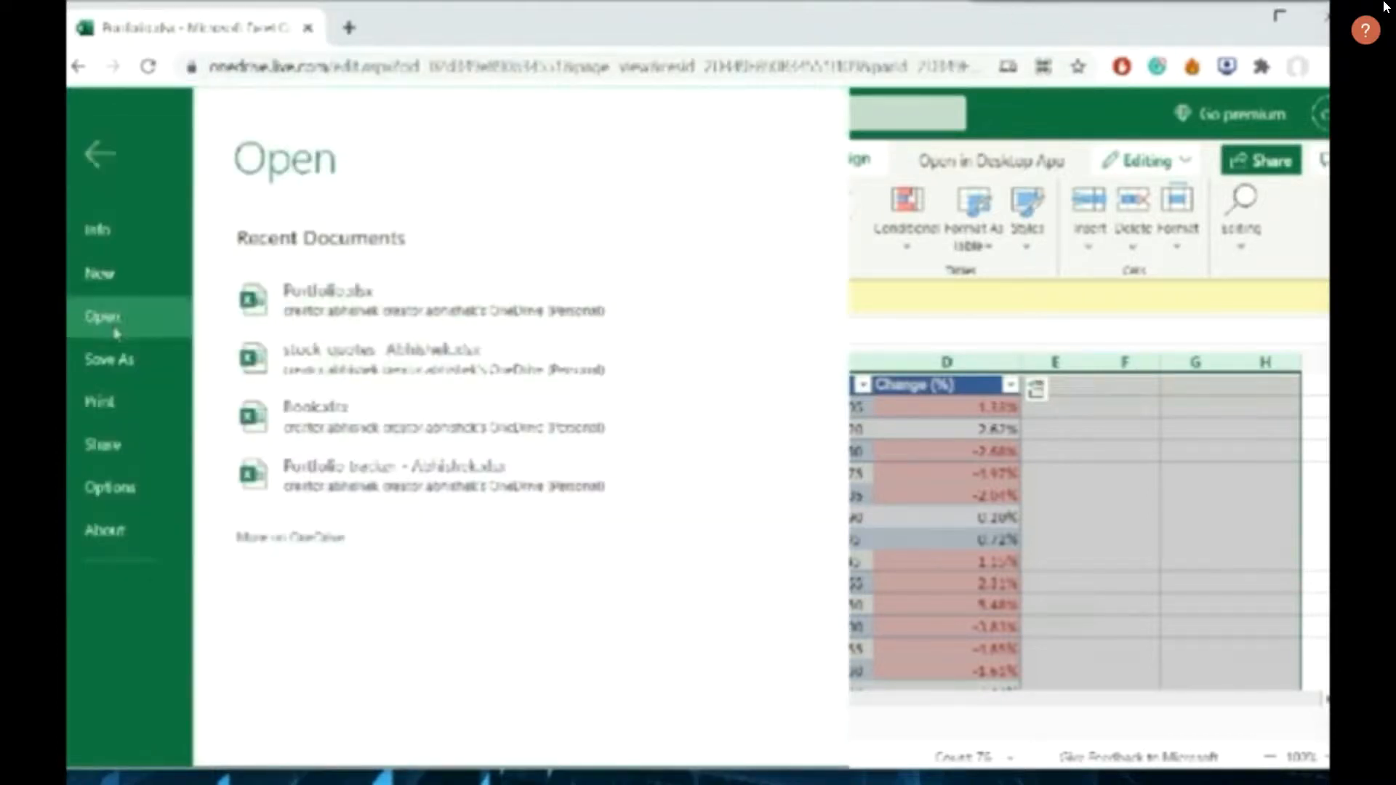
{"action": "left_click", "coordinate": [122, 170]}
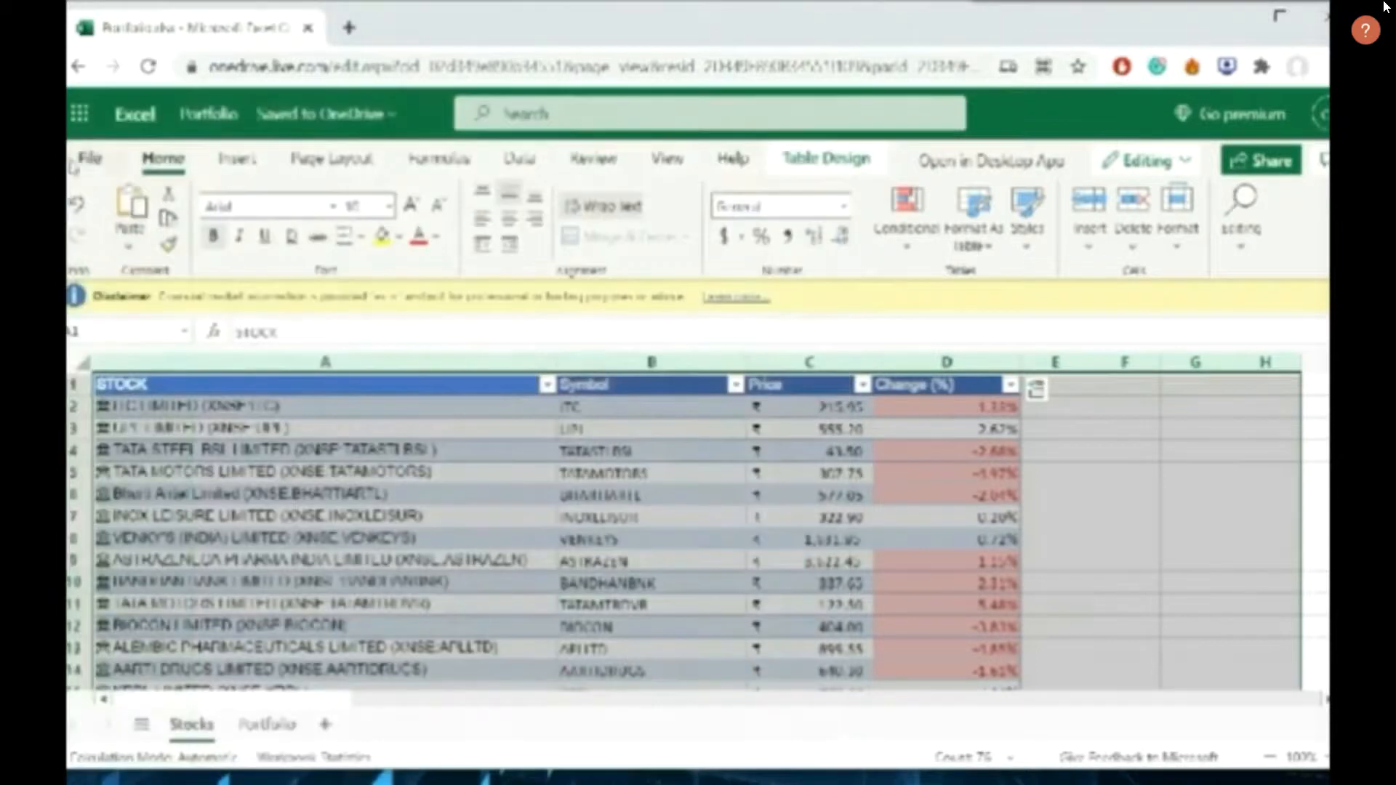
{"action": "left_click", "coordinate": [124, 173]}
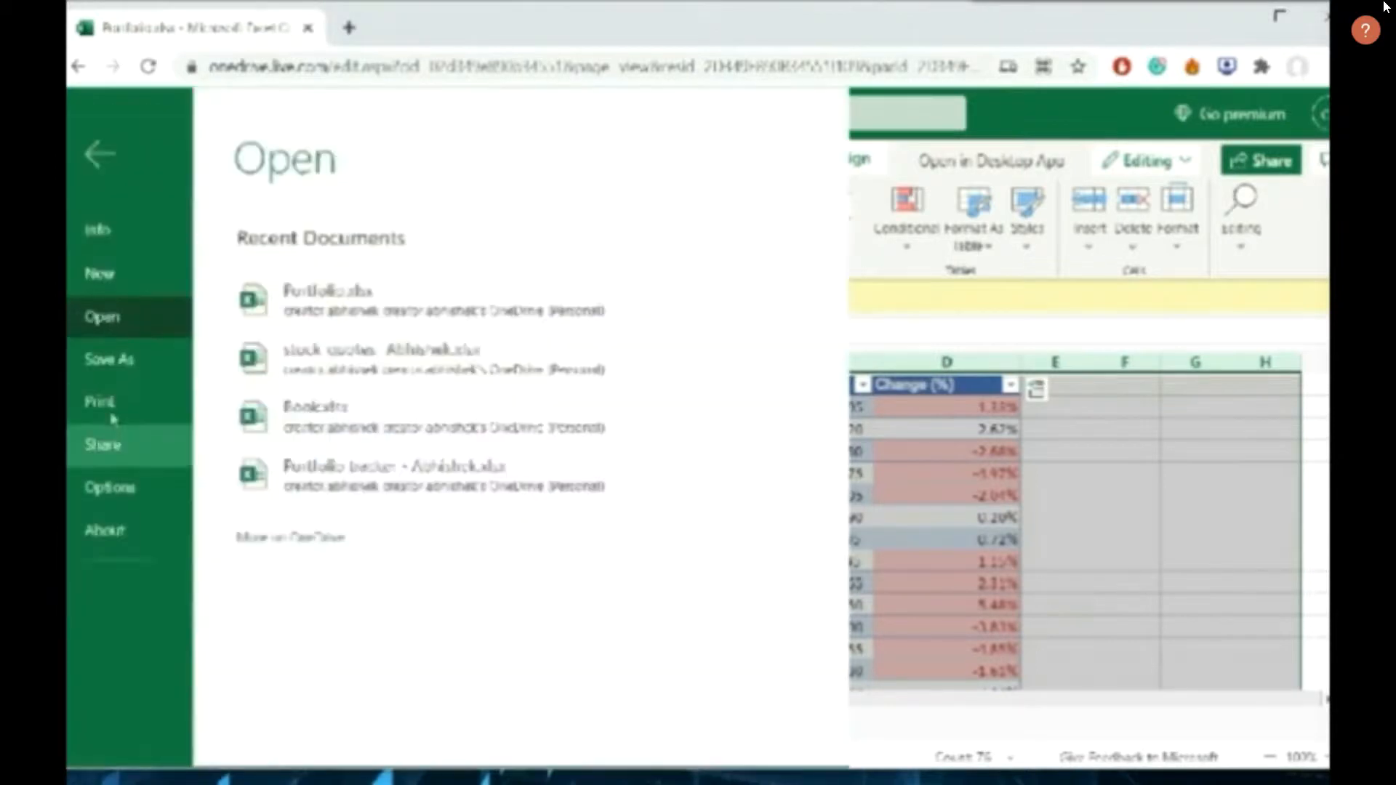
{"action": "left_click", "coordinate": [115, 446]}
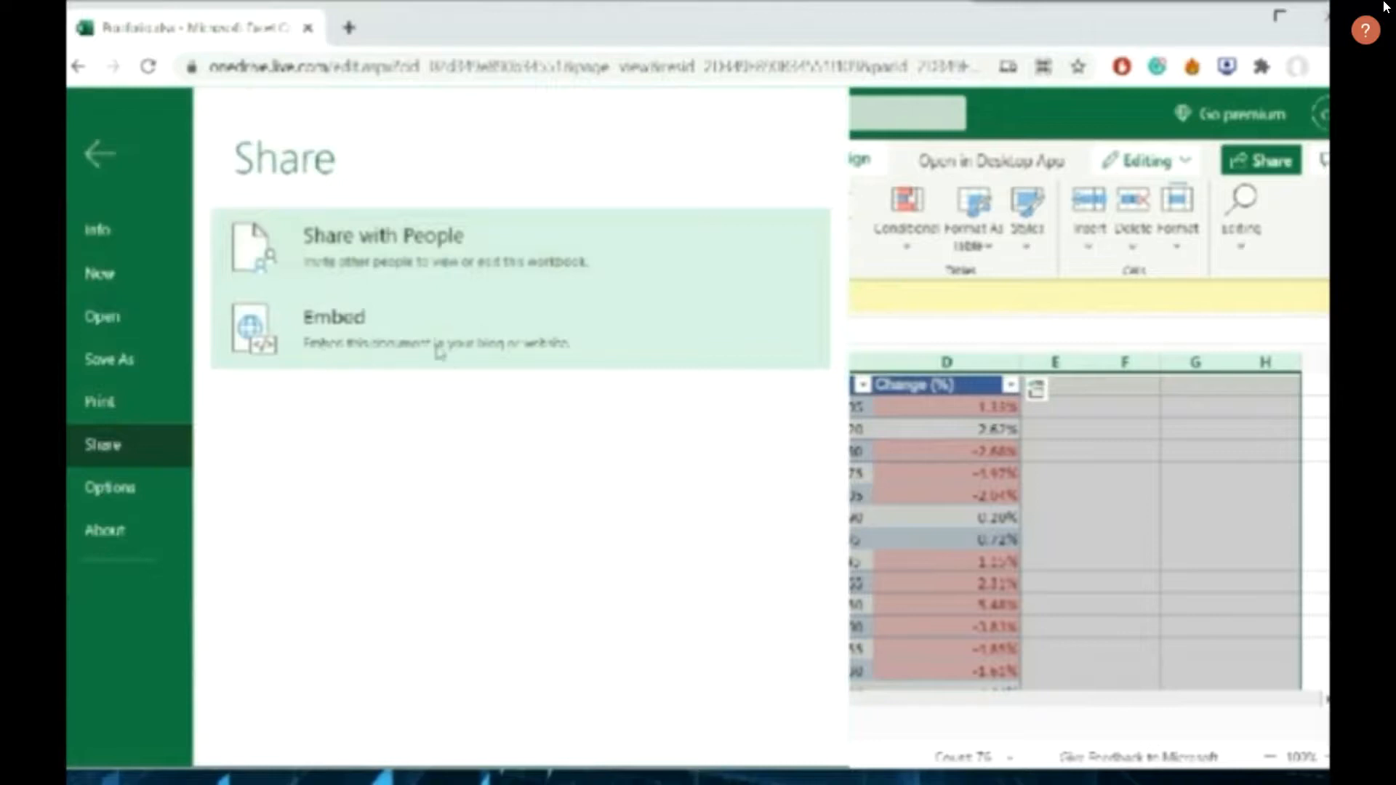
{"action": "left_click", "coordinate": [358, 341]}
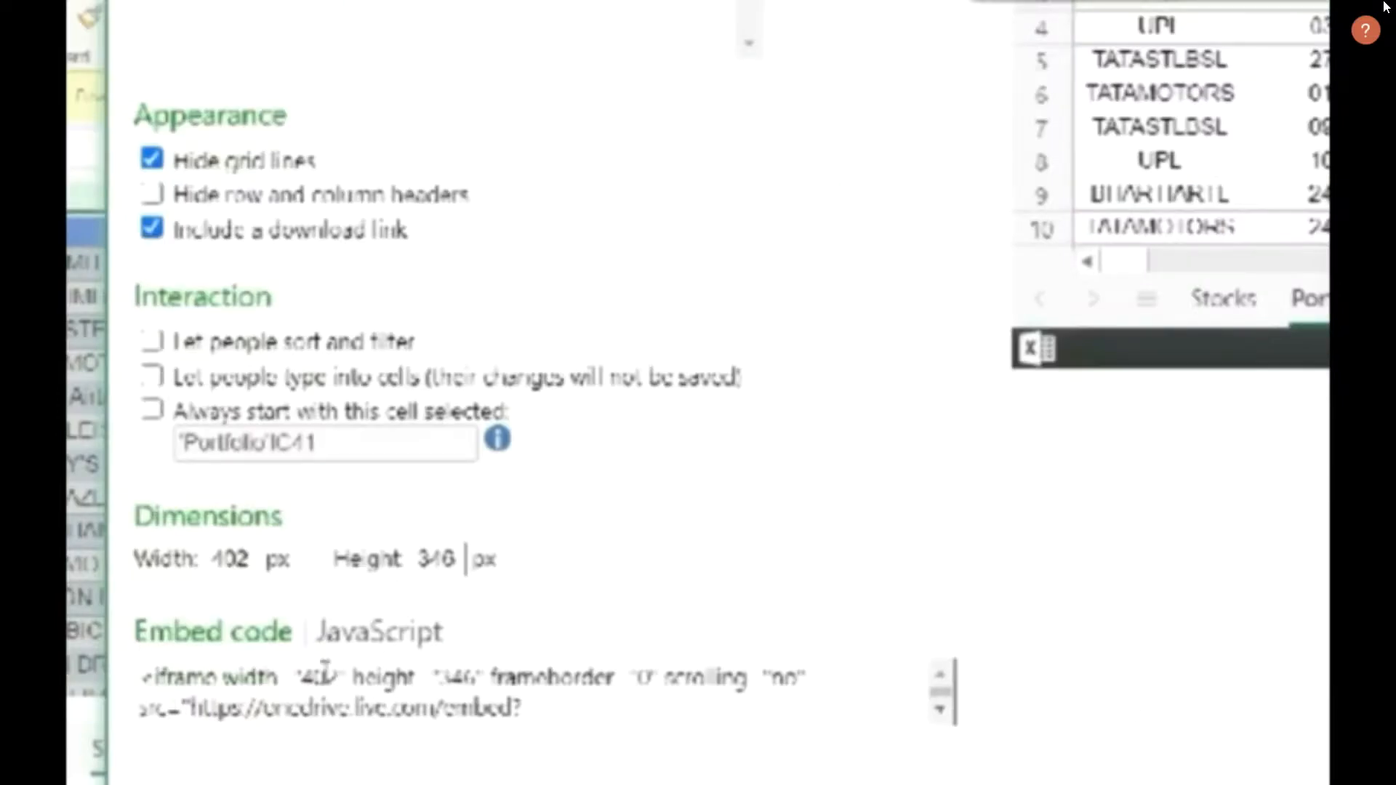
{"action": "left_click_drag", "start_coordinate": [78, 716], "coordinate": [446, 637]}
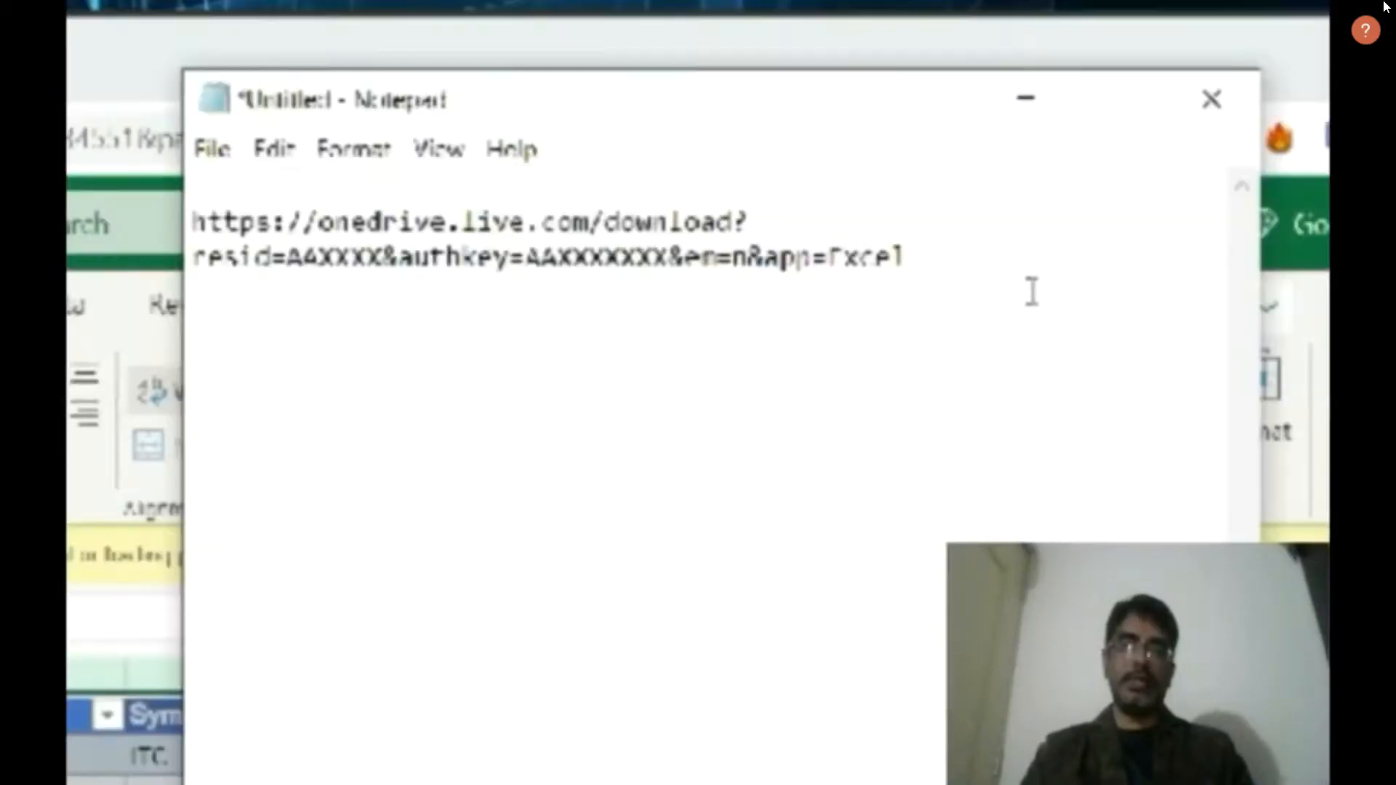
Paste the iframe embed code into Notepad below the download URL template
{"action": "type", "text": "<iframe width=\"402\" height=\"346\" frameborder=\"0\" scrolling=\"no\" src=\"https://onedrive.live.com/embed?resid=2D349FB980B74551%21109&authkey=%21AOyikrPGRTsNAp4&em=2&wdAllowInteractivity=False&wdHideGridlines=True&wdDownloadButton=True&wdInConfigurator=True\"></iframe>"}
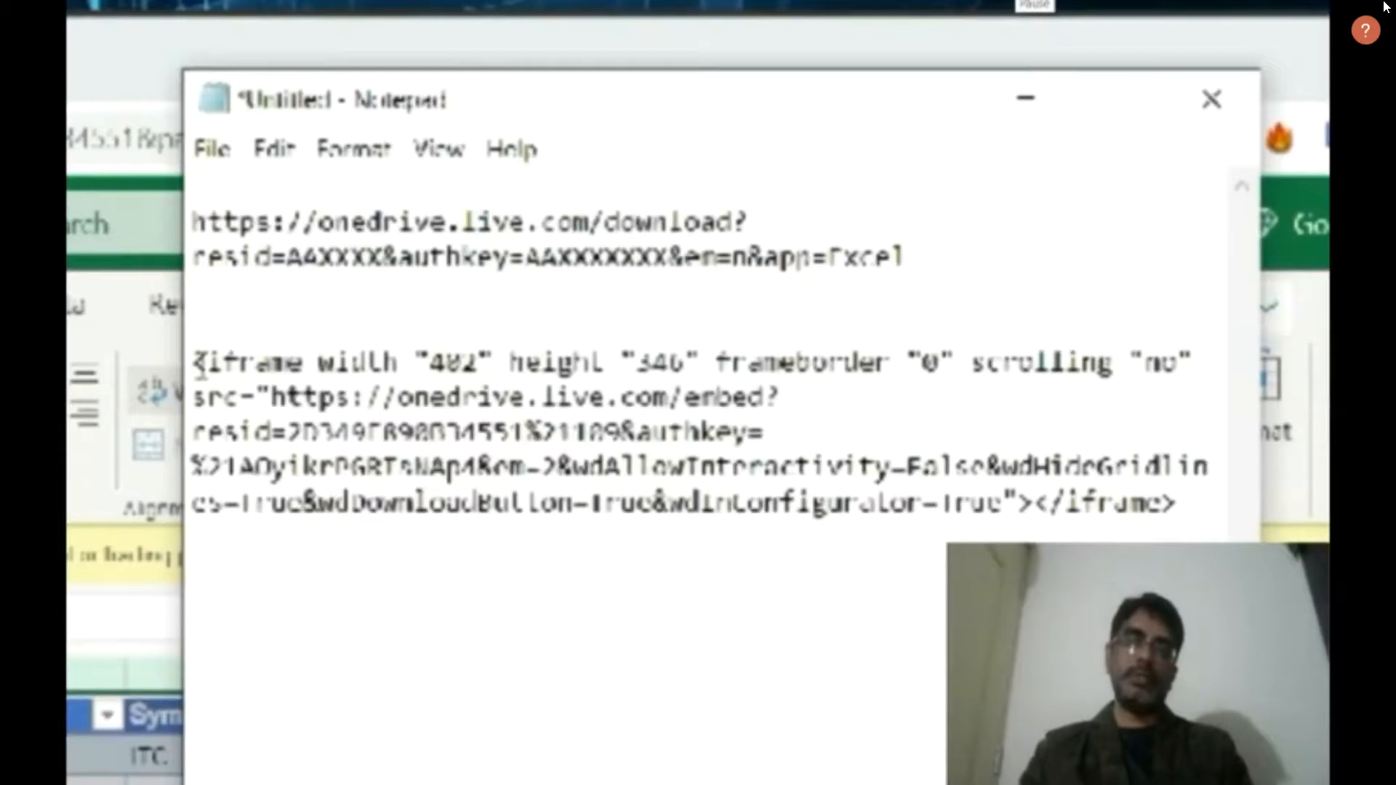
{"action": "left_click_drag", "start_coordinate": [187, 361], "coordinate": [1070, 530]}
{"action": "left_click_drag", "start_coordinate": [957, 247], "coordinate": [99, 164]}
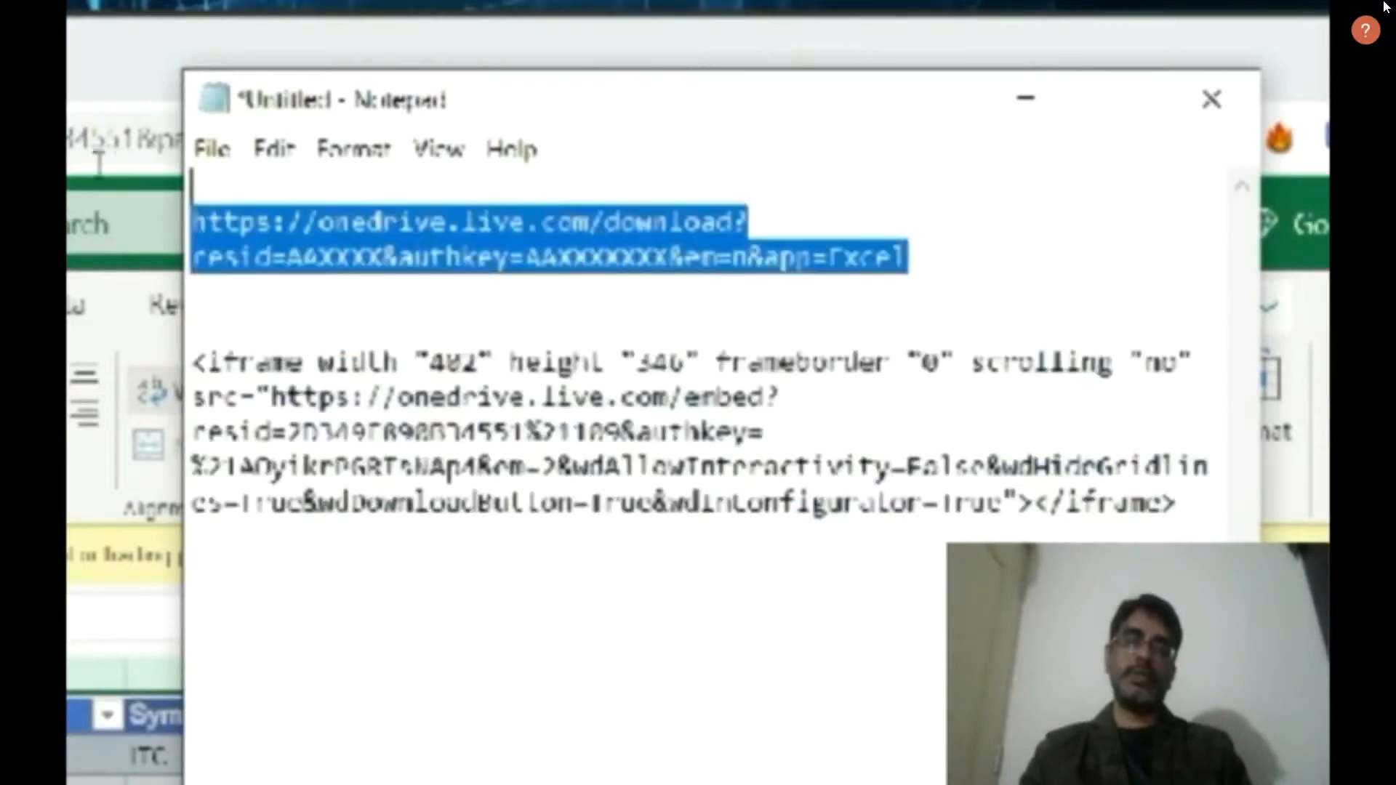
{"action": "left_click", "coordinate": [456, 525]}
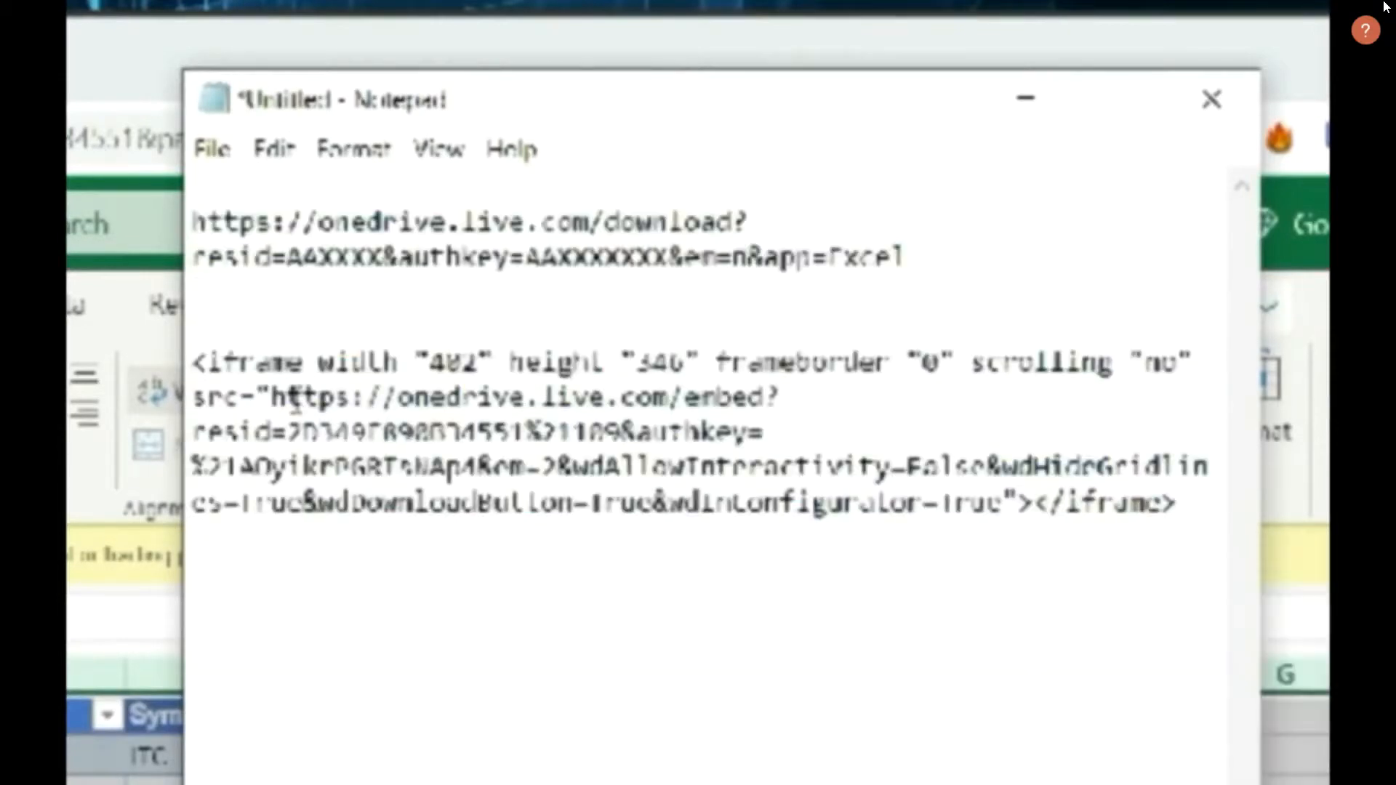
{"action": "double_click", "coordinate": [275, 398]}
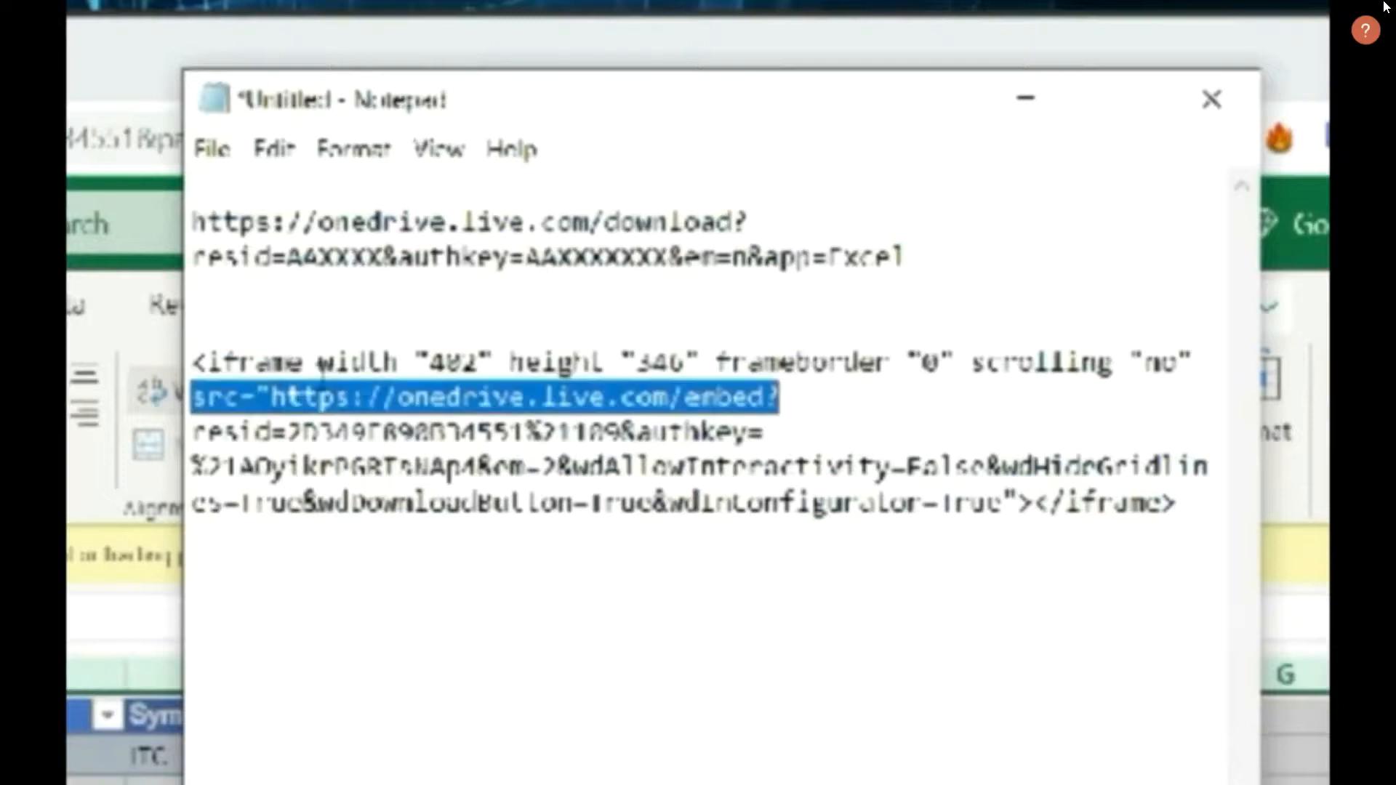
{"action": "left_click", "coordinate": [352, 390]}
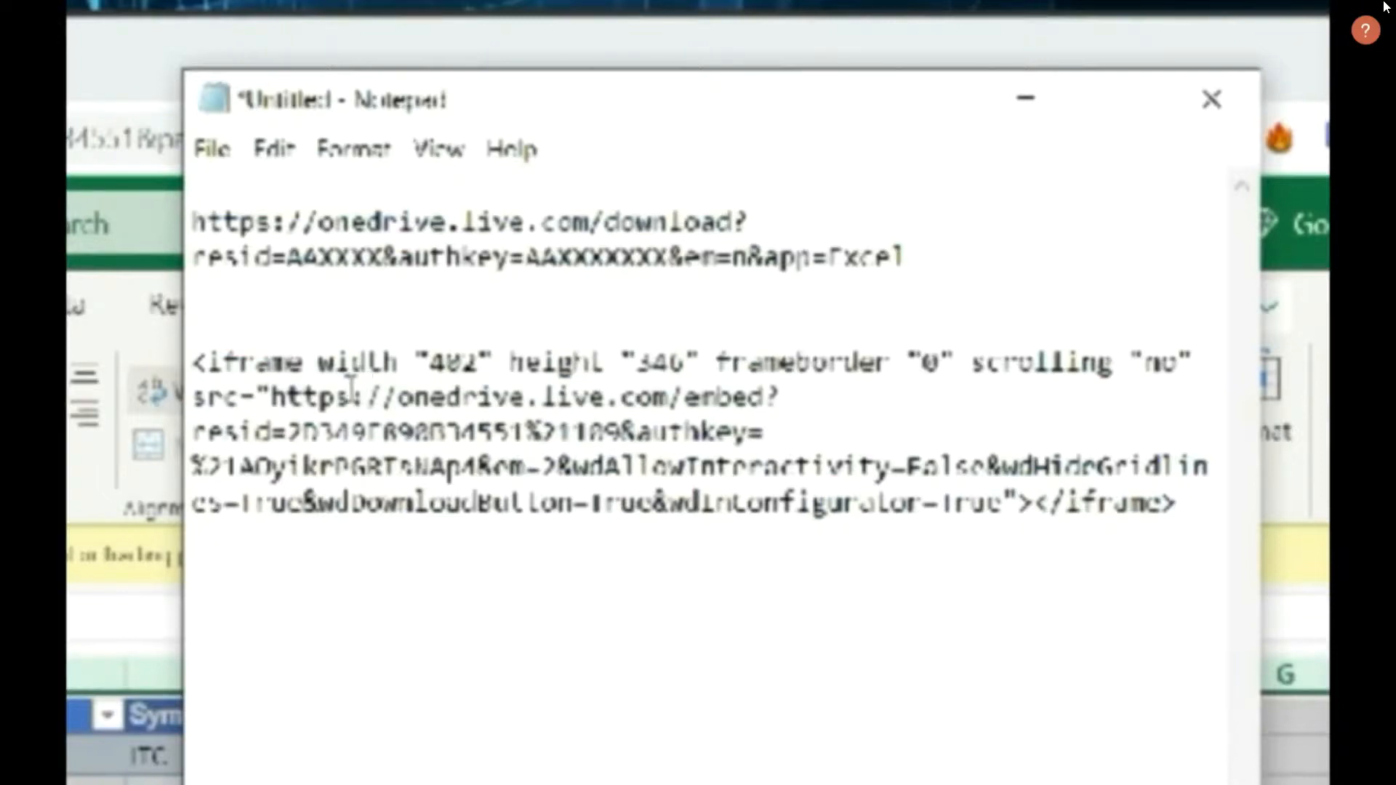
{"action": "double_click", "coordinate": [275, 398]}
{"action": "left_click_drag", "start_coordinate": [398, 398], "coordinate": [673, 398]}
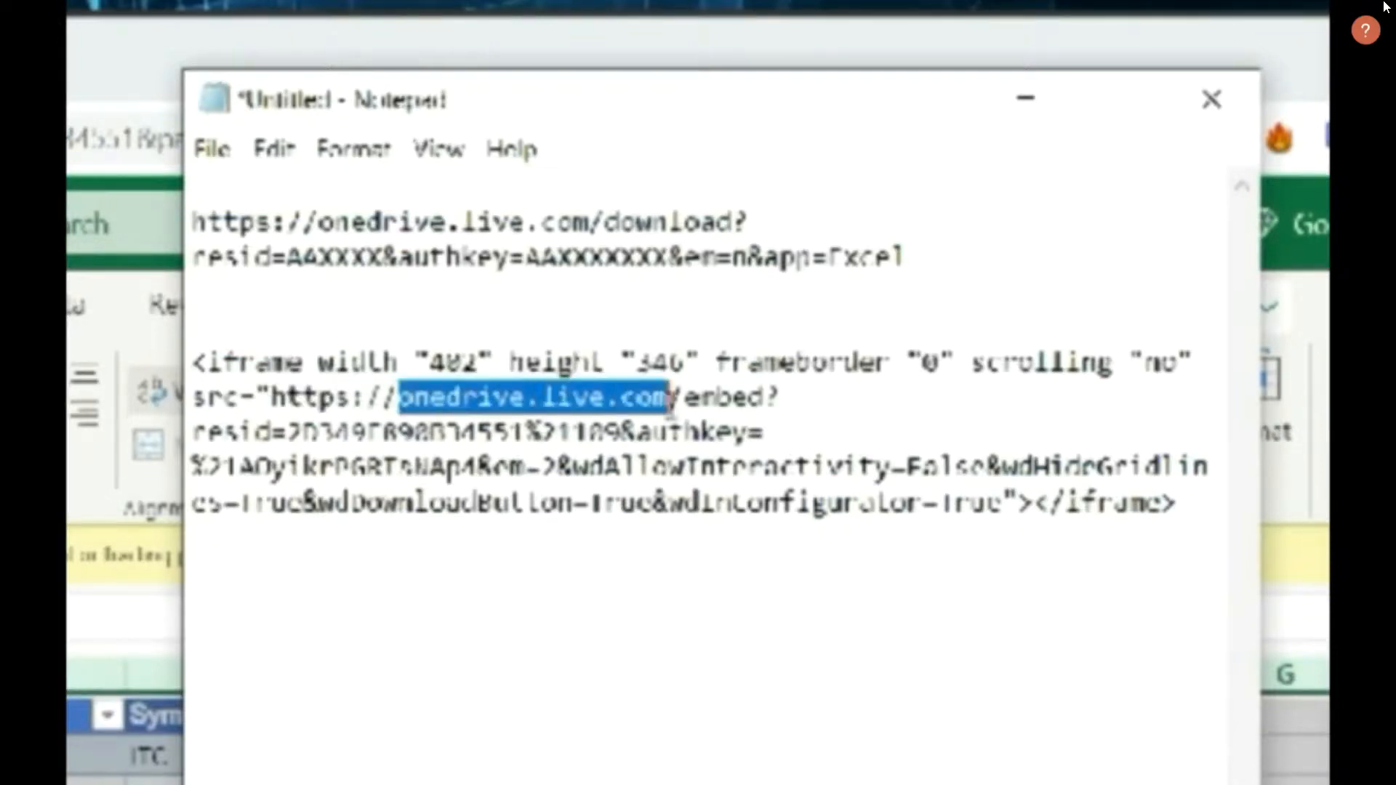
{"action": "left_click", "coordinate": [301, 397]}
{"action": "left_click_drag", "start_coordinate": [271, 398], "coordinate": [191, 361]}
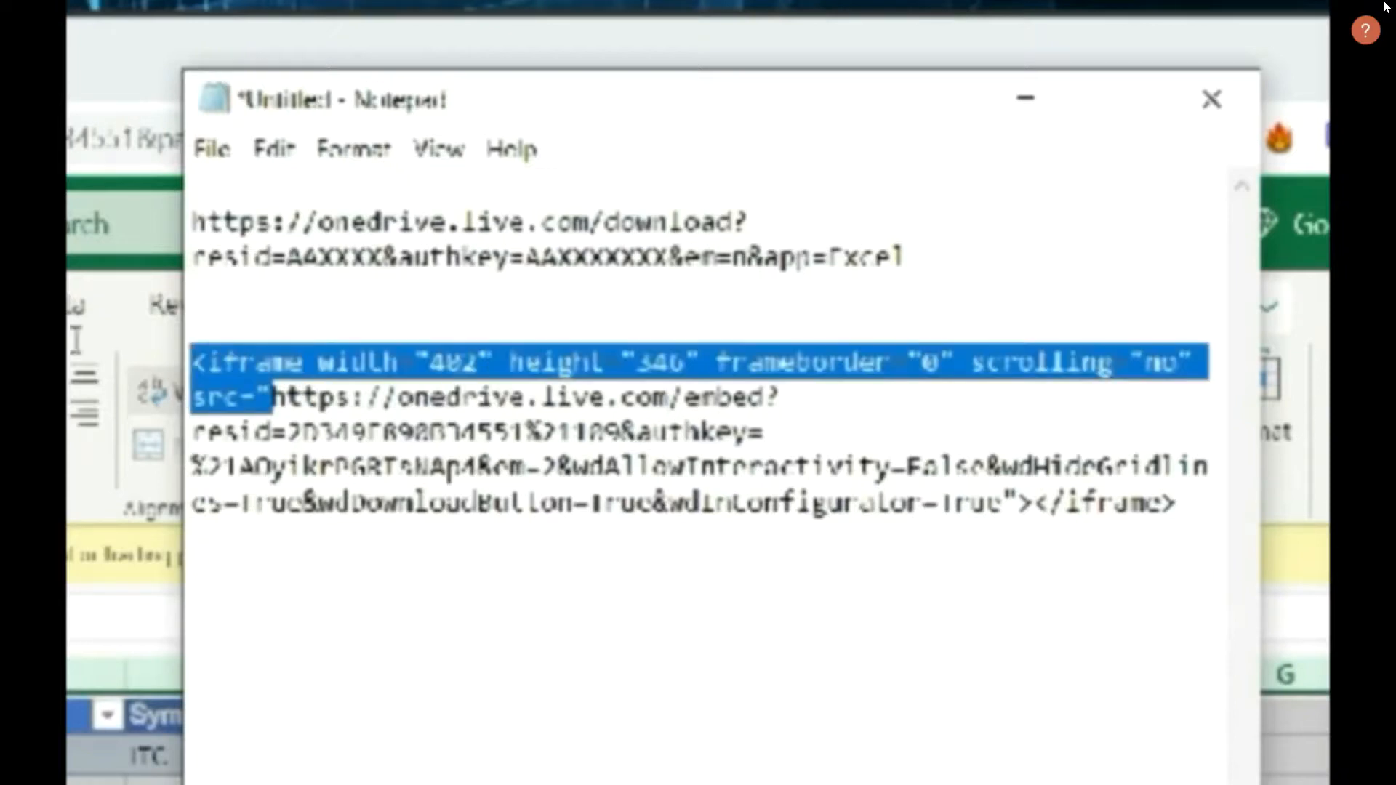
{"action": "key", "text": "BackSpace"}
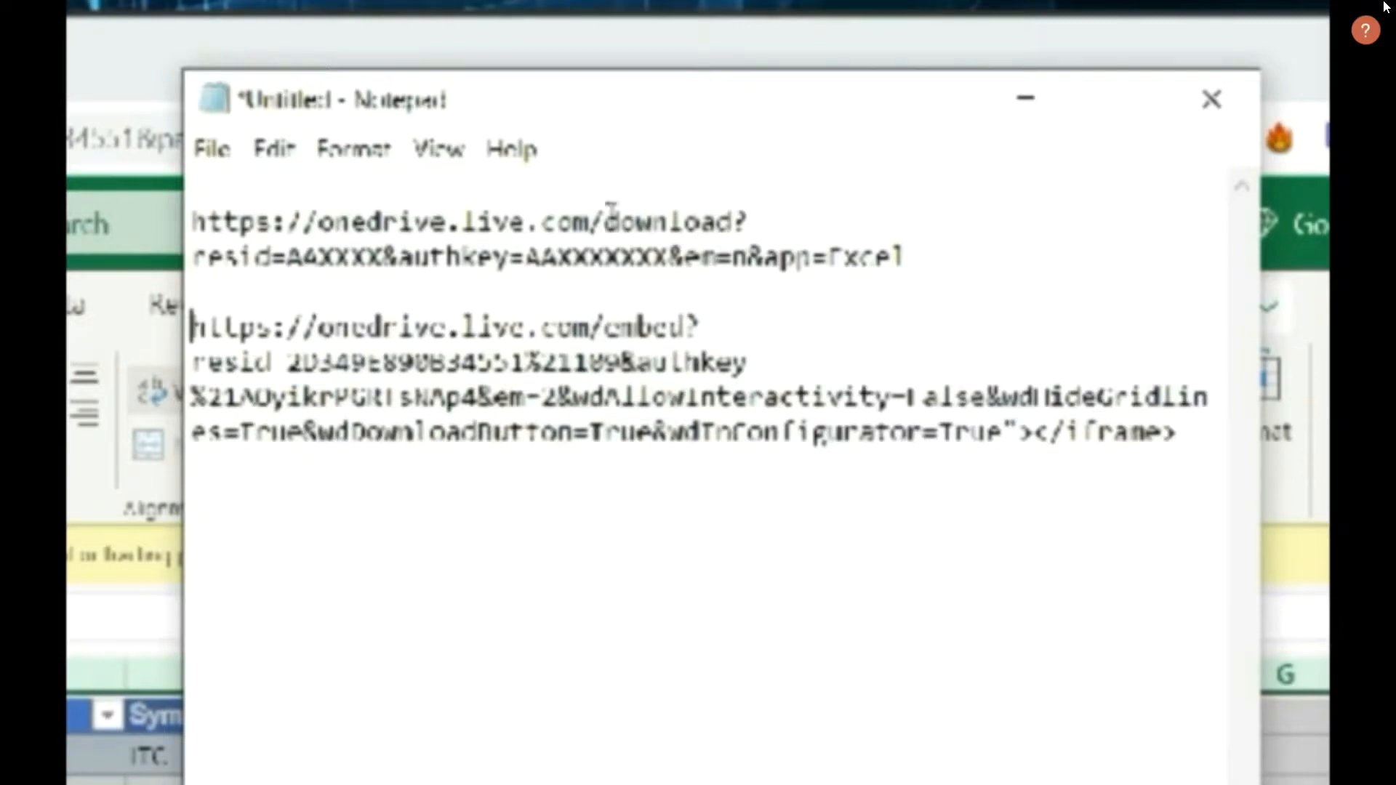
Replace 'embed' with 'download' after 'com/' in the second link's address
{"action": "left_click_drag", "start_coordinate": [606, 213], "coordinate": [733, 218]}
{"action": "key", "text": "ctrl+c"}
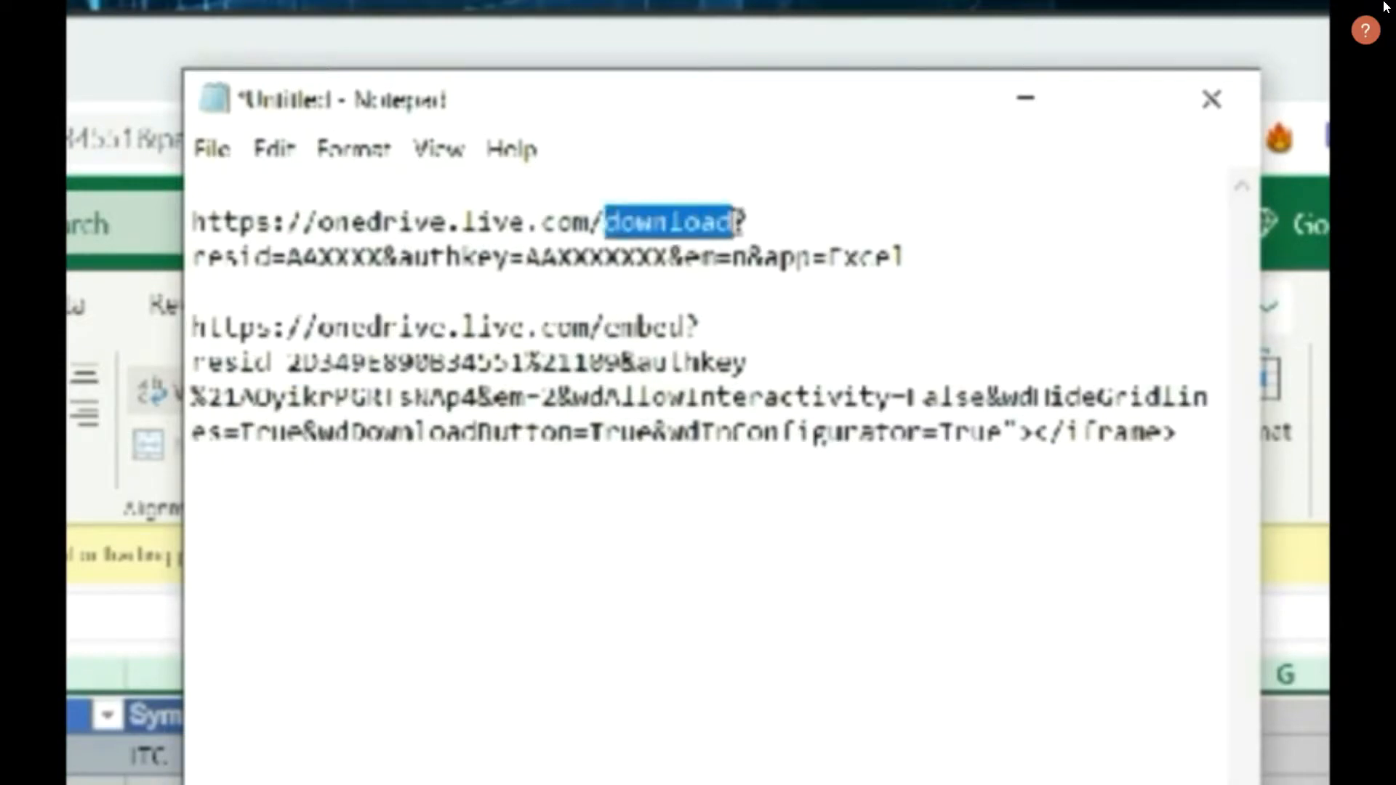
{"action": "triple_click", "coordinate": [653, 327]}
{"action": "left_click", "coordinate": [676, 325]}
{"action": "left_click_drag", "start_coordinate": [685, 328], "coordinate": [622, 329]}
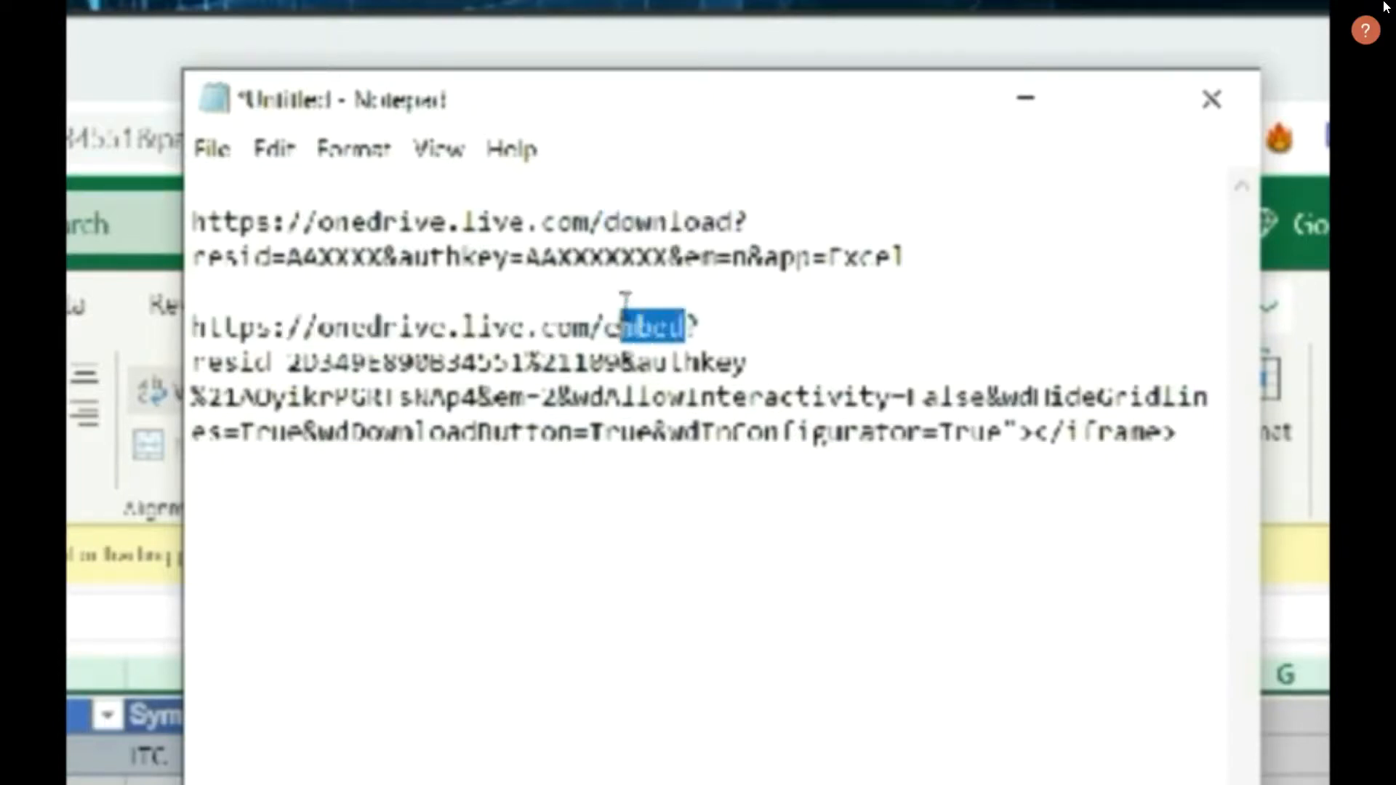
{"action": "key", "text": "BackSpace"}
{"action": "key", "text": "BackSpace"}
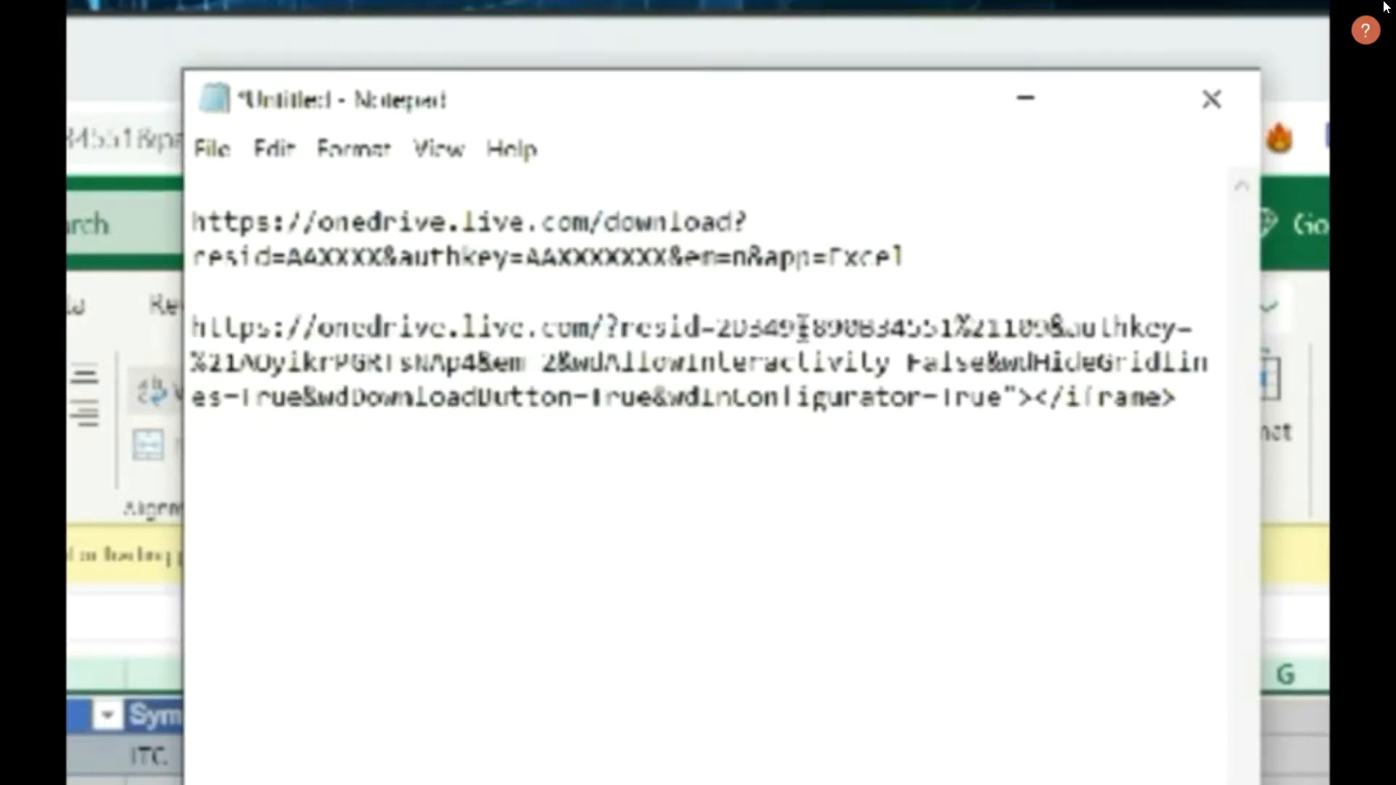
{"action": "key", "text": "ctrl+v"}
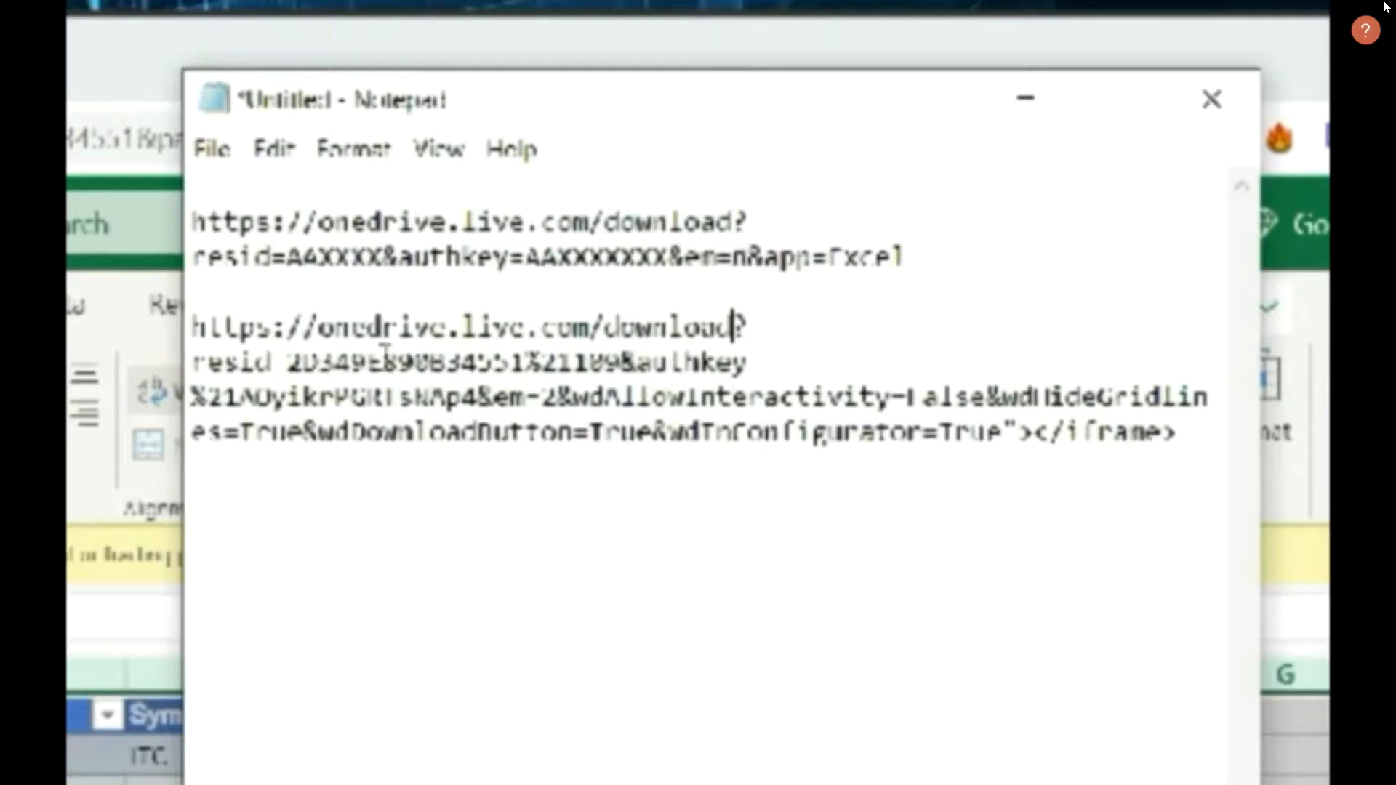
Compare the second link's resid, authkey and em=2 with the template, and select its leftover embed parameters
{"action": "left_click_drag", "start_coordinate": [224, 361], "coordinate": [495, 361]}
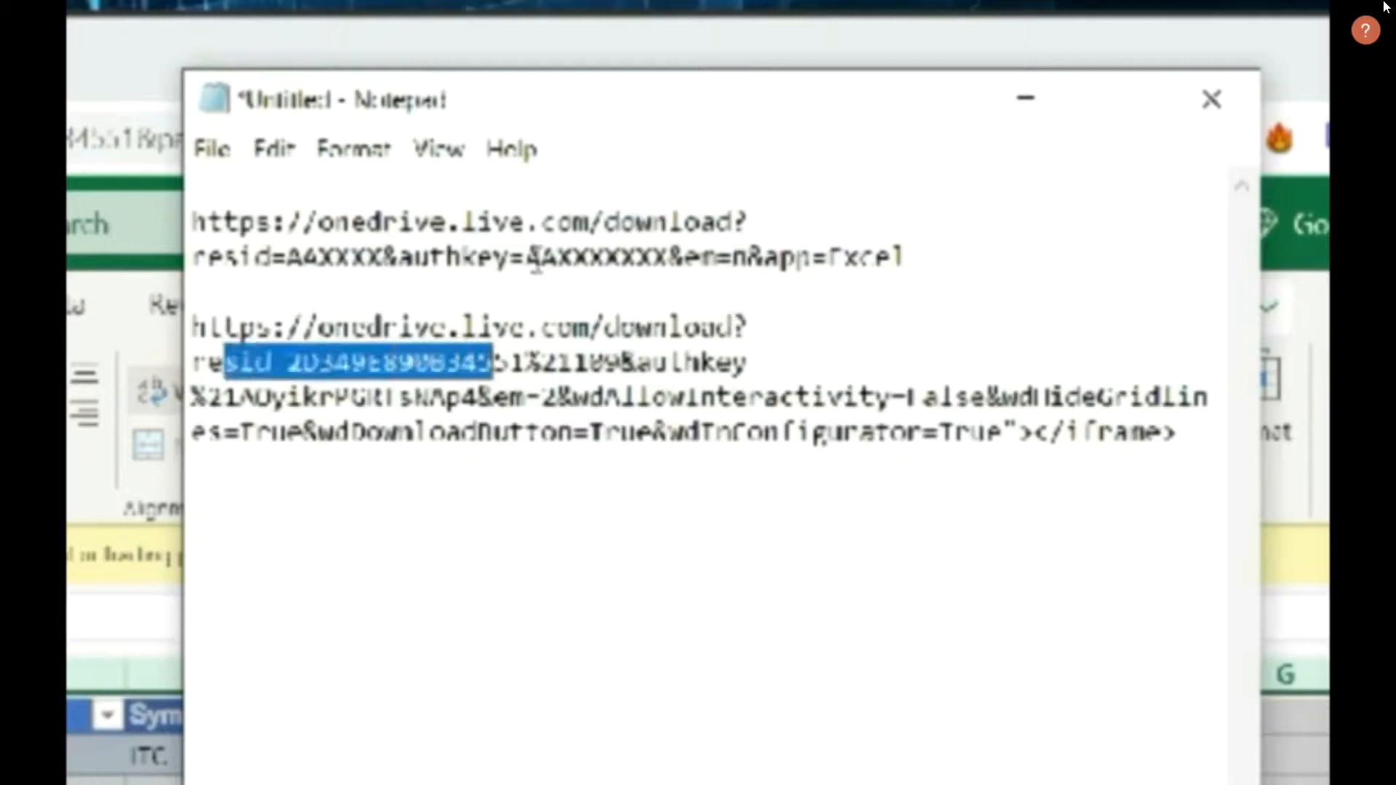
{"action": "left_click_drag", "start_coordinate": [415, 257], "coordinate": [667, 258]}
{"action": "left_click_drag", "start_coordinate": [210, 397], "coordinate": [590, 364]}
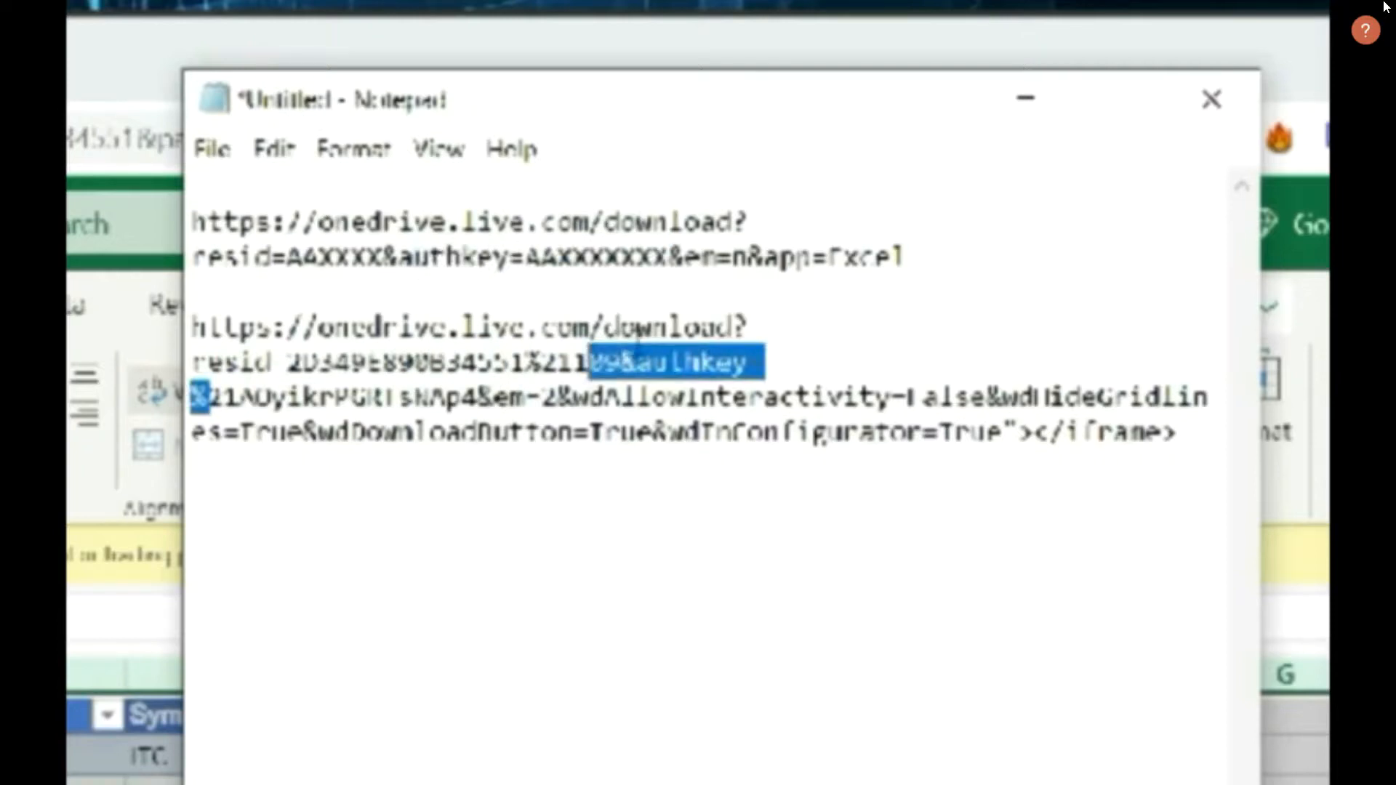
{"action": "left_click", "coordinate": [478, 397]}
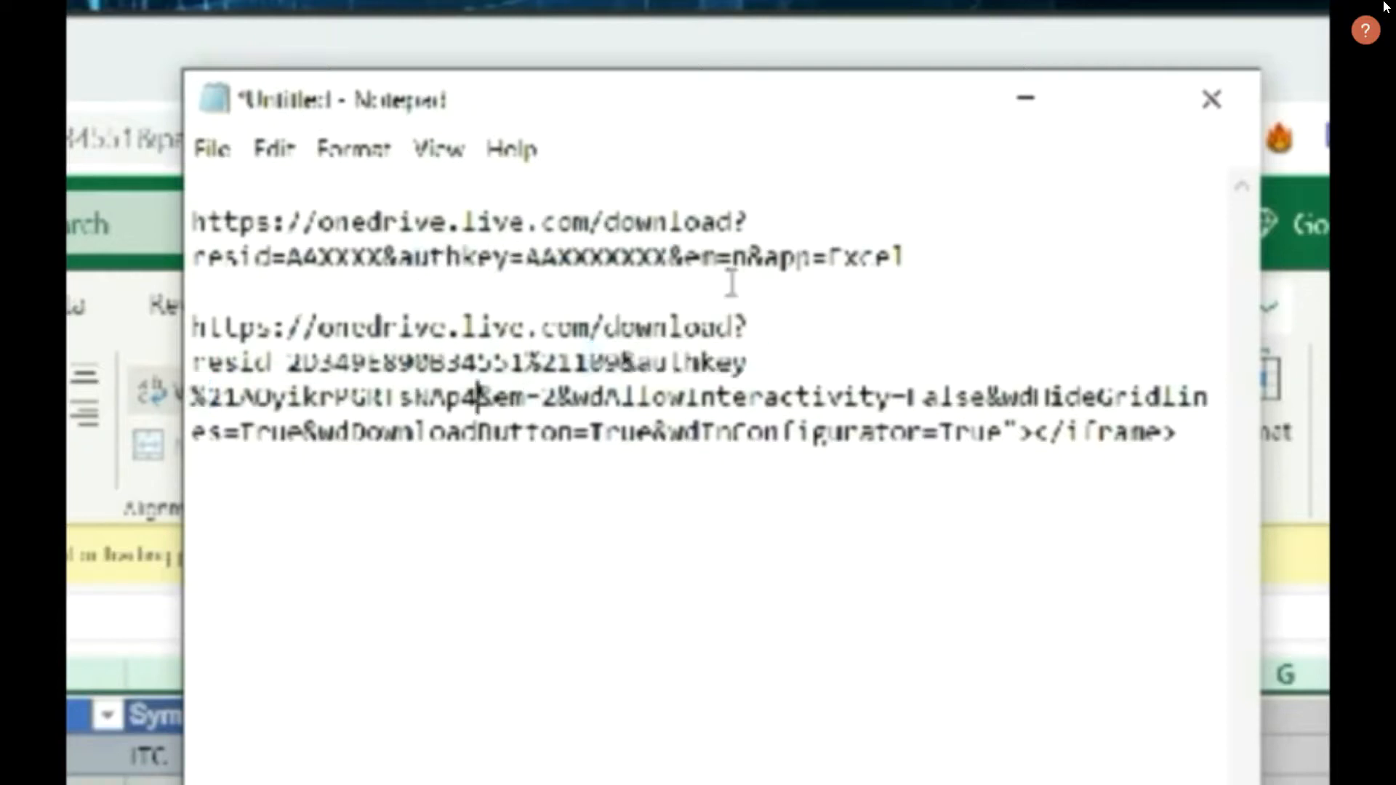
{"action": "left_click_drag", "start_coordinate": [686, 258], "coordinate": [699, 258]}
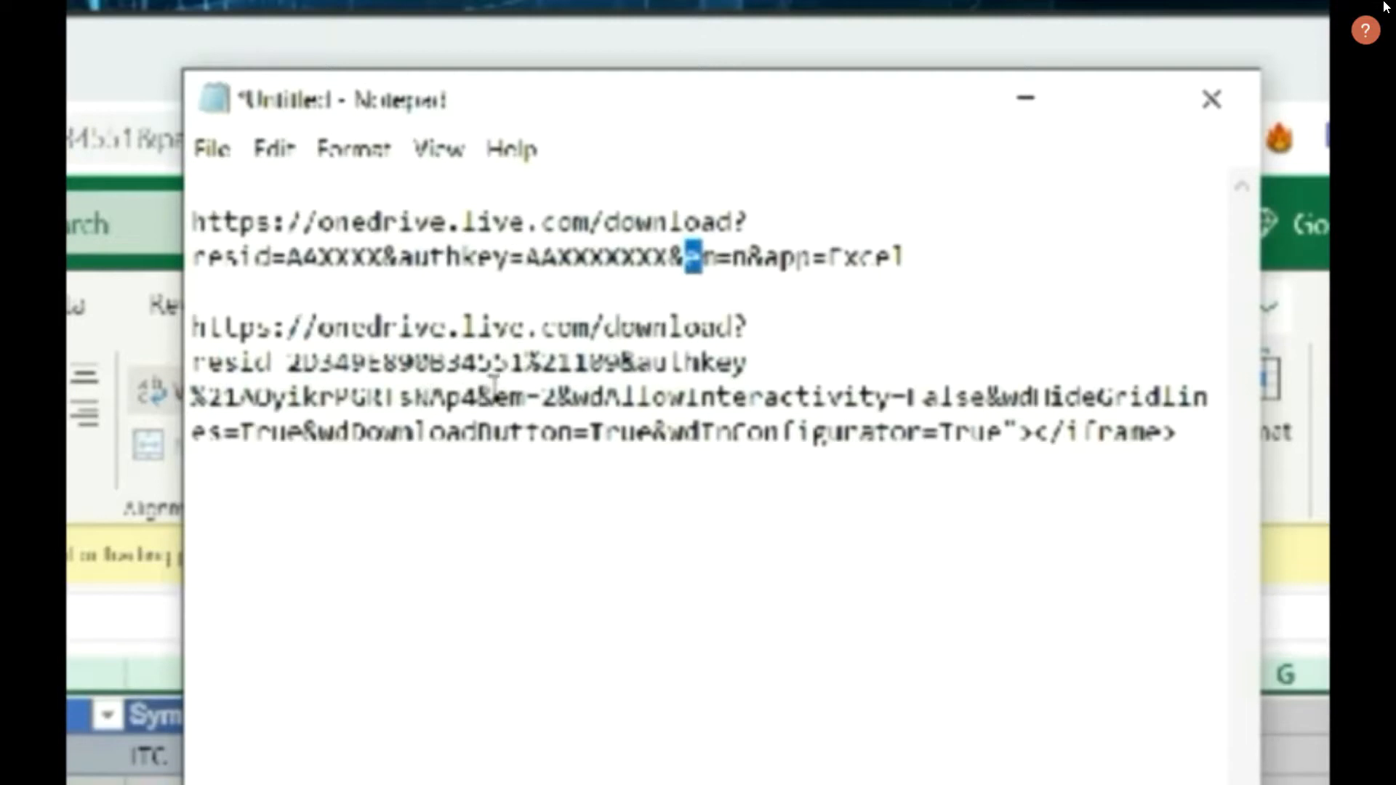
{"action": "left_click_drag", "start_coordinate": [476, 396], "coordinate": [560, 396]}
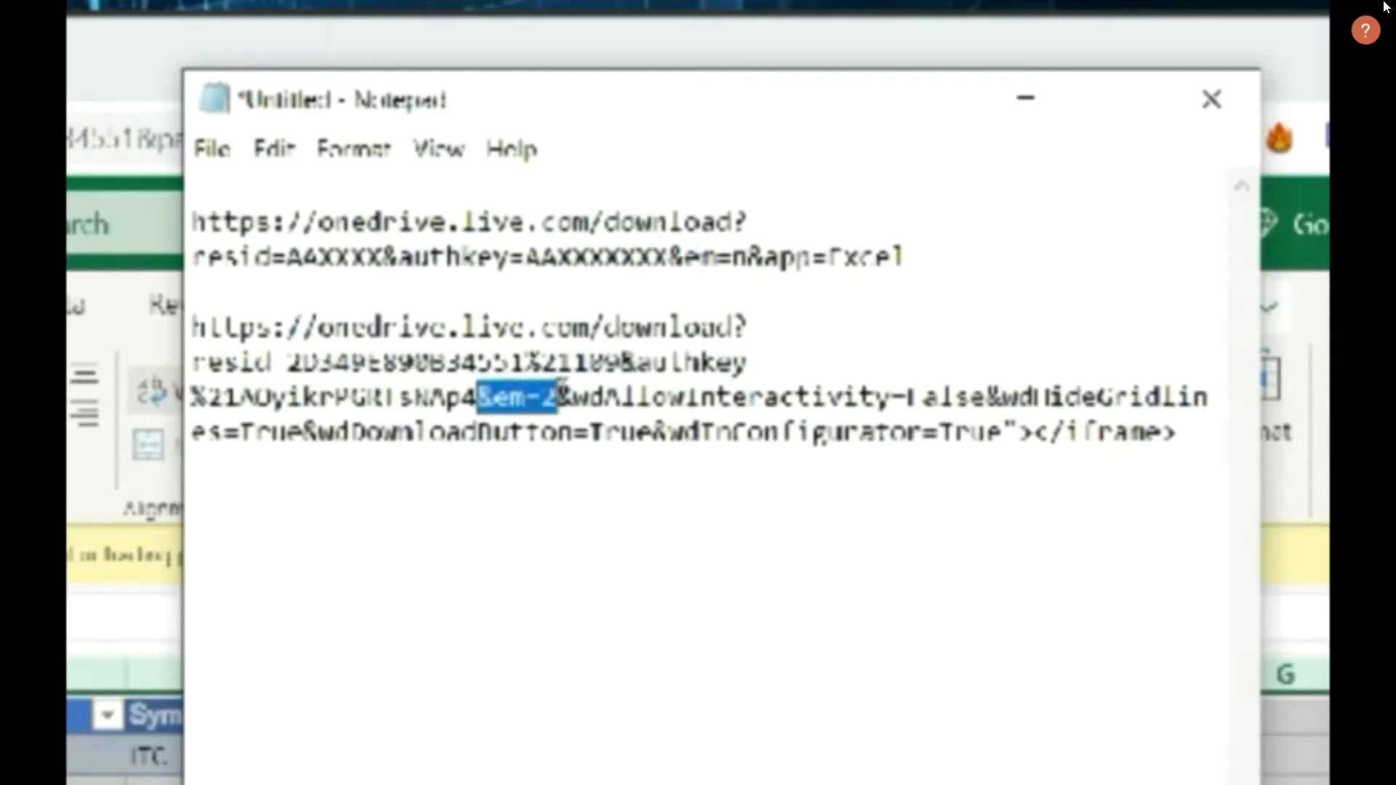
{"action": "left_click", "coordinate": [561, 396]}
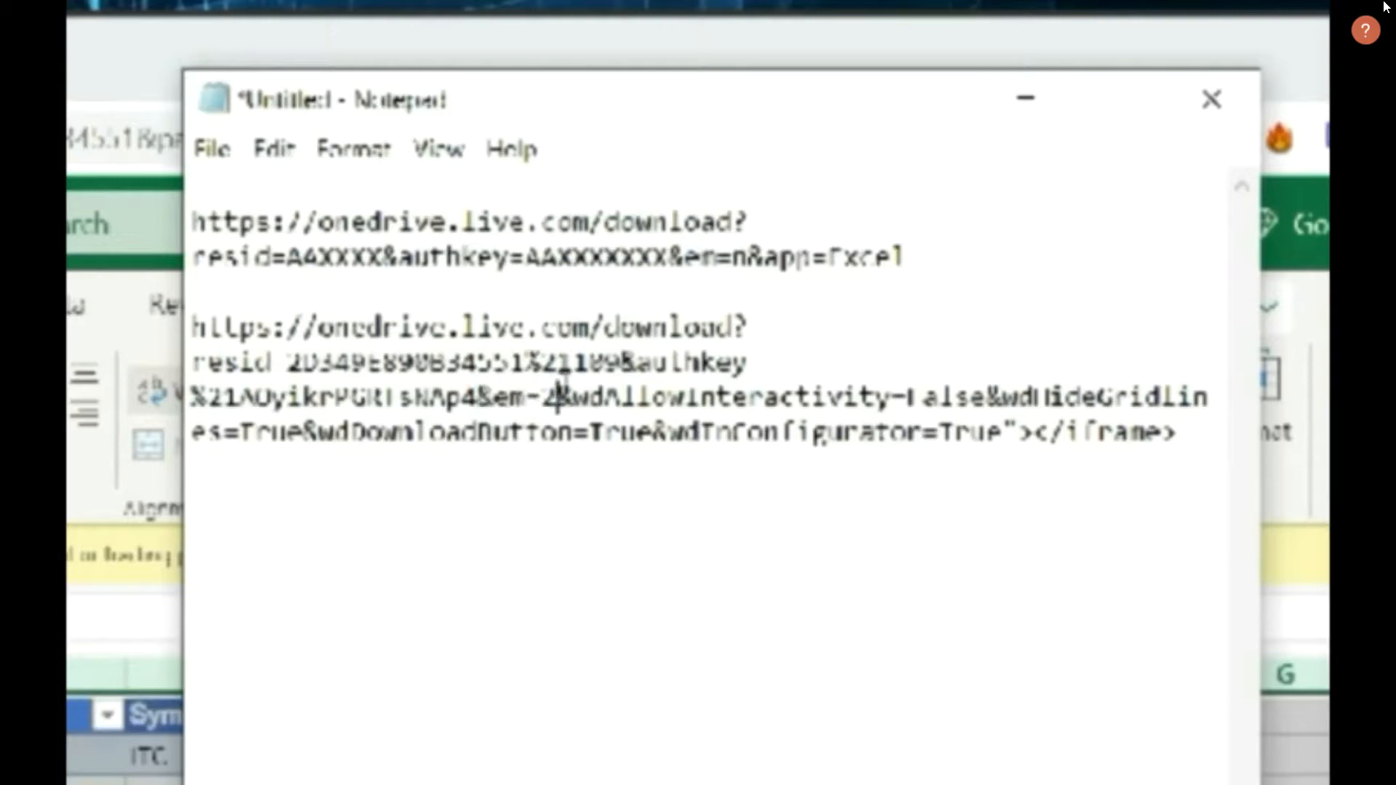
{"action": "double_click", "coordinate": [768, 255]}
{"action": "key", "text": "ctrl+c"}
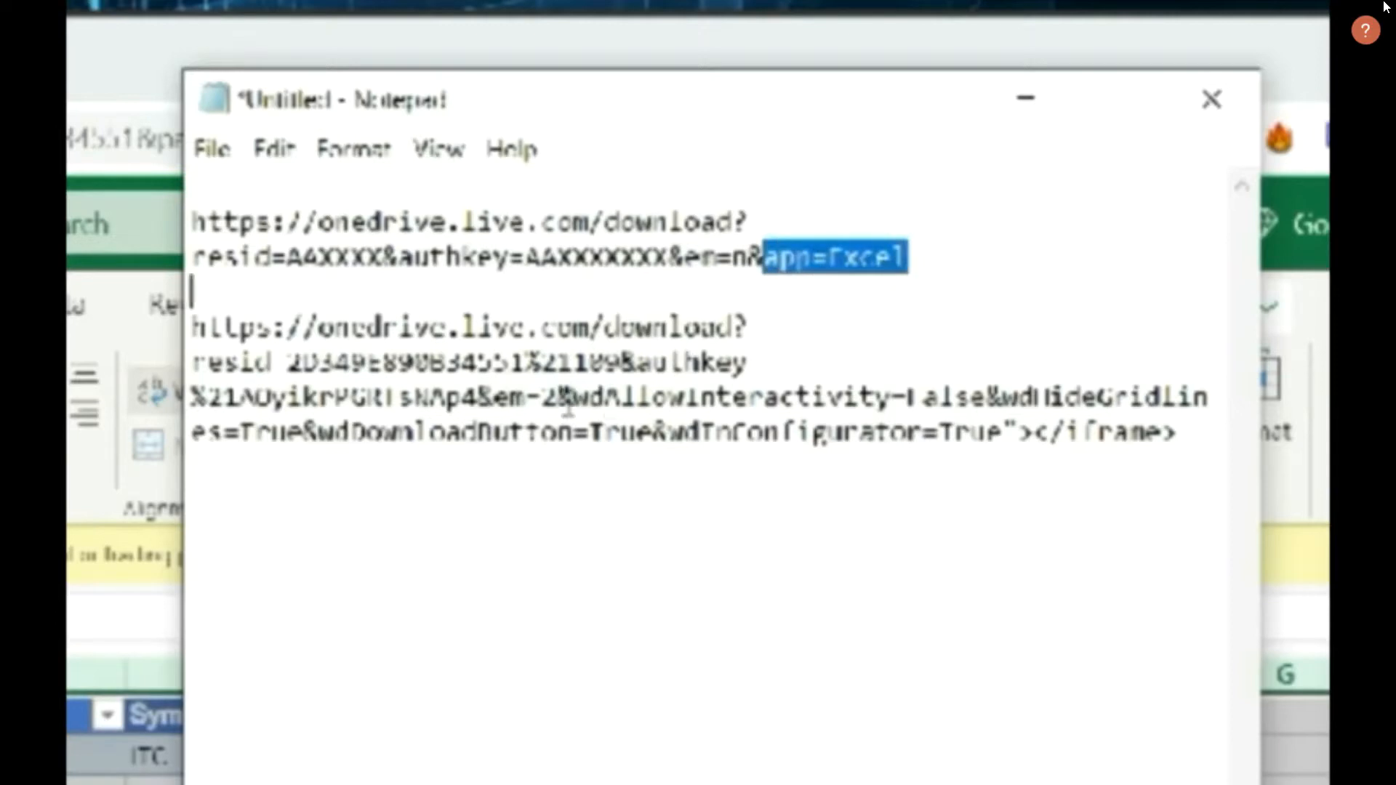
{"action": "left_click_drag", "start_coordinate": [576, 392], "coordinate": [1259, 456]}
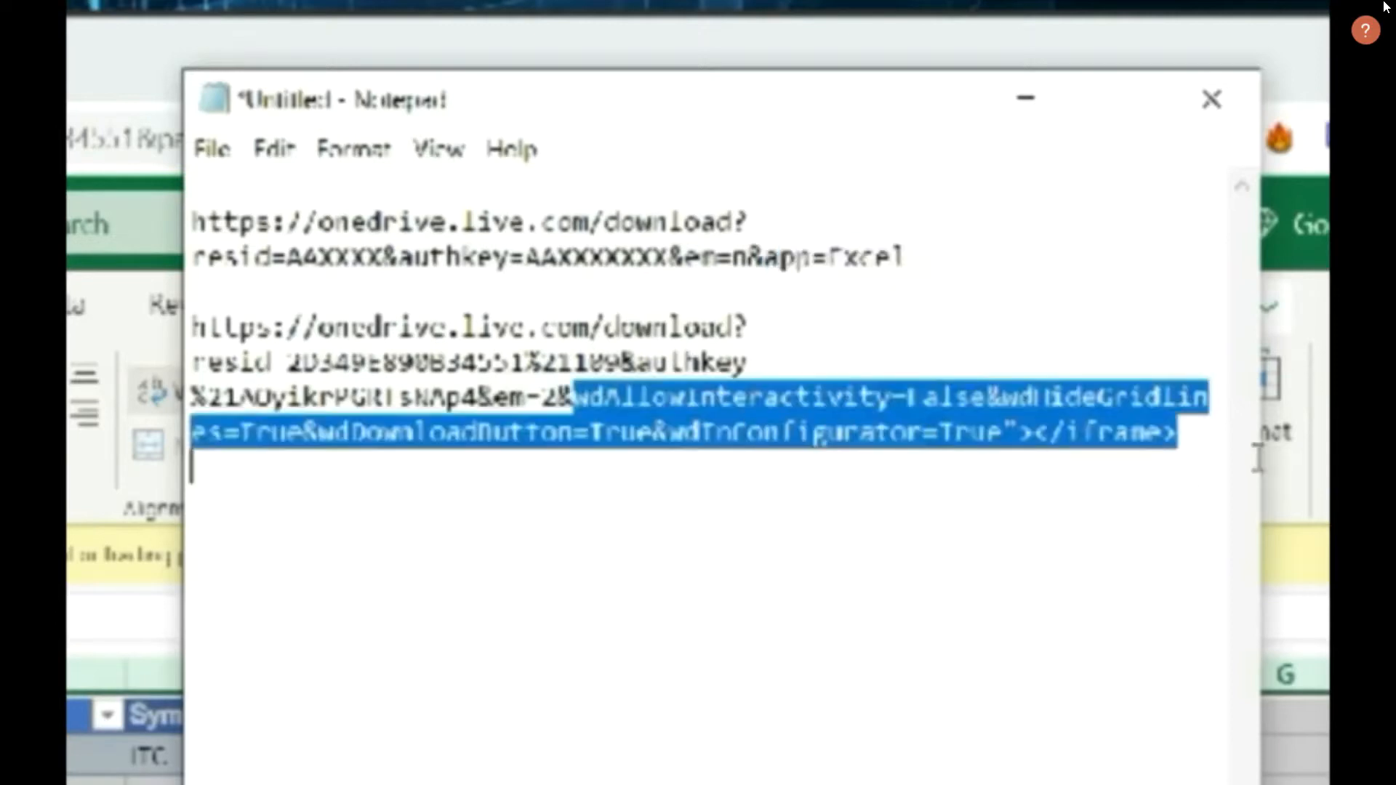
Replace the leftover parameters with app=Excel, select the finished link, and minimize Notepad and the browser
{"action": "key", "text": "Delete"}
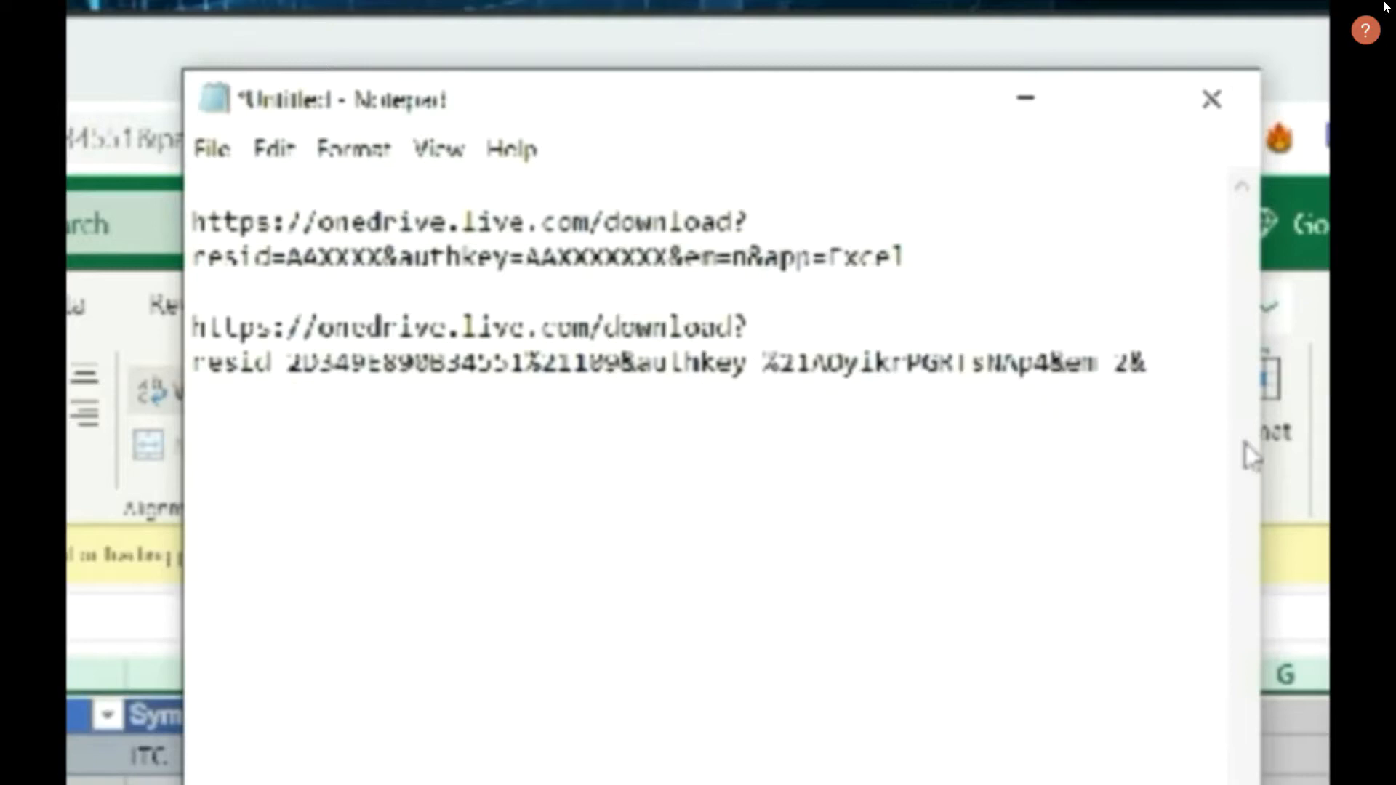
{"action": "key", "text": "ctrl+v"}
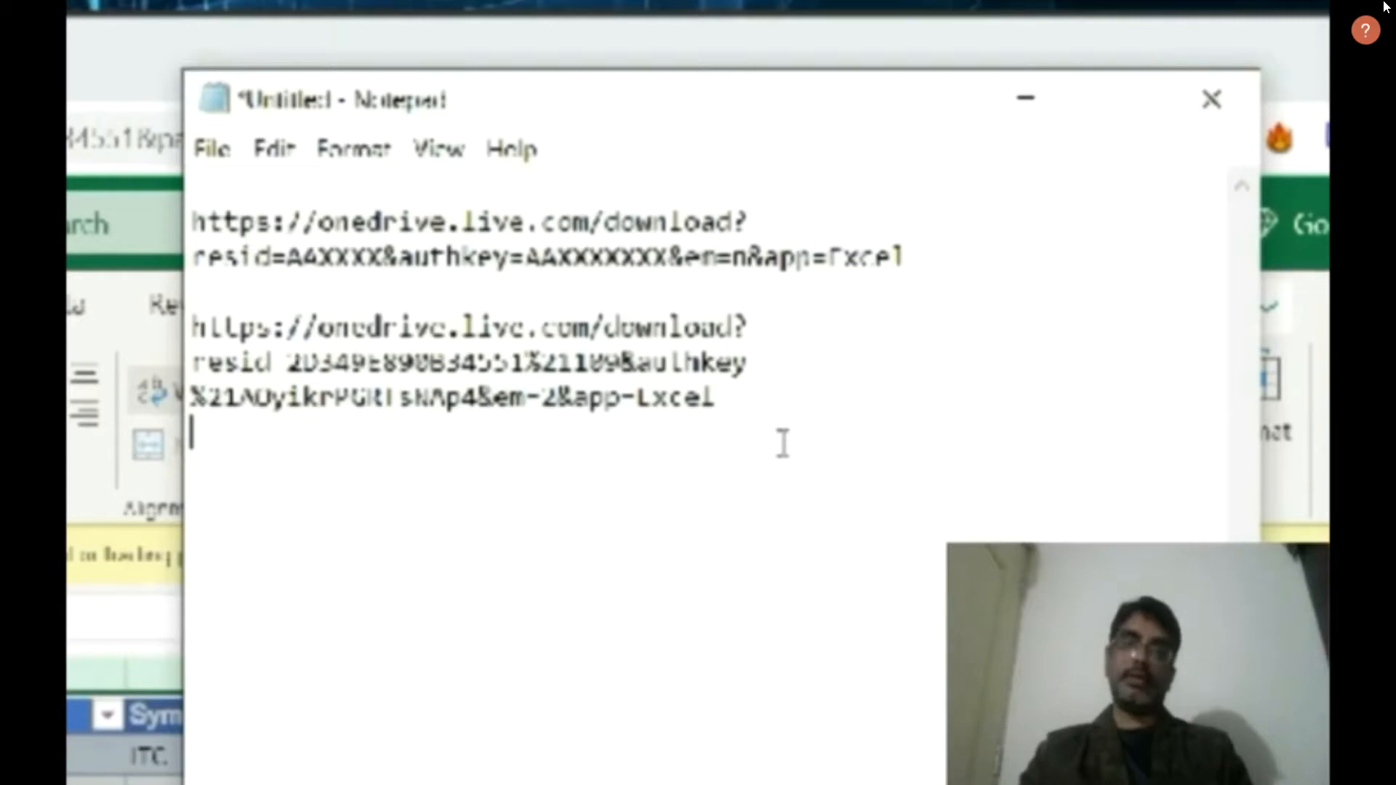
{"action": "left_click_drag", "start_coordinate": [411, 411], "coordinate": [191, 328]}
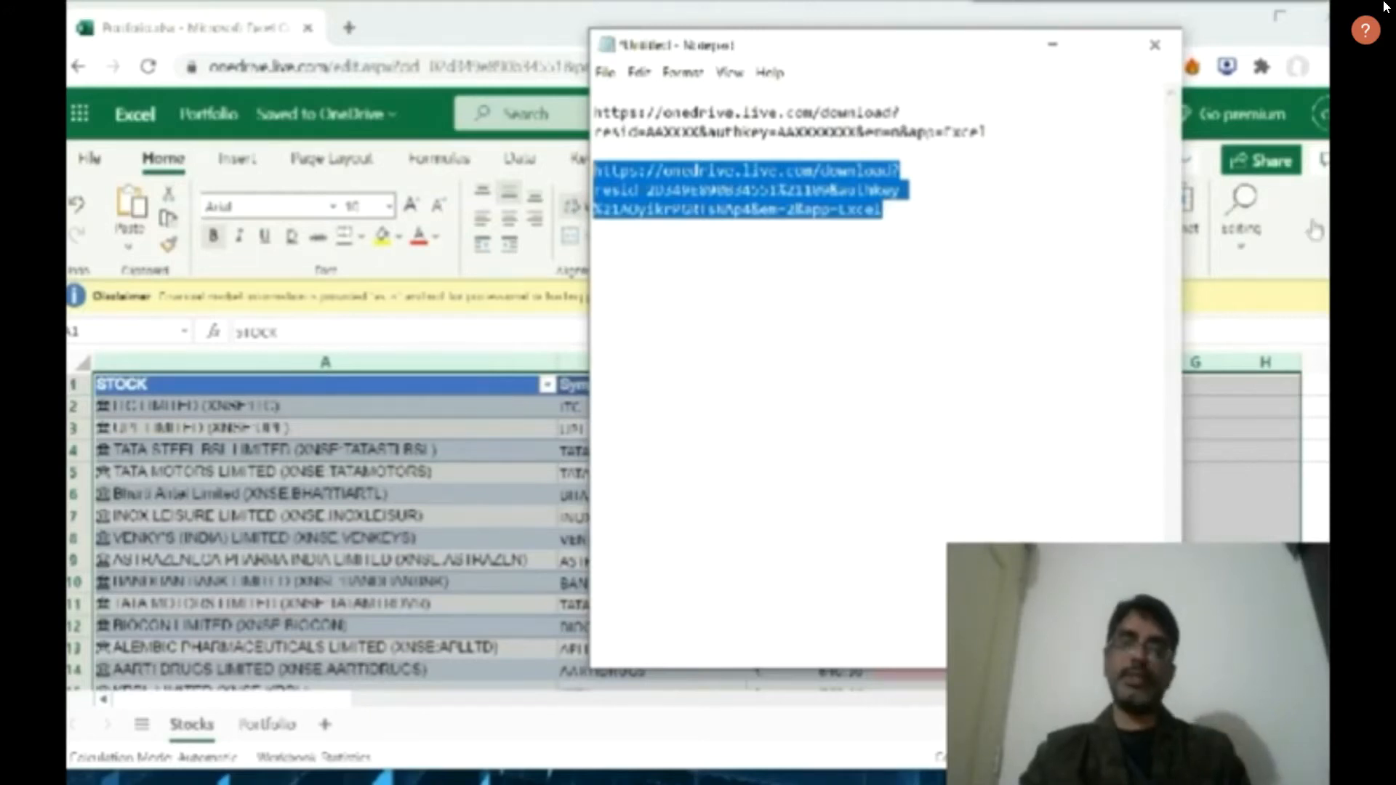
{"action": "left_click", "coordinate": [1052, 46]}
{"action": "left_click", "coordinate": [1233, 19]}
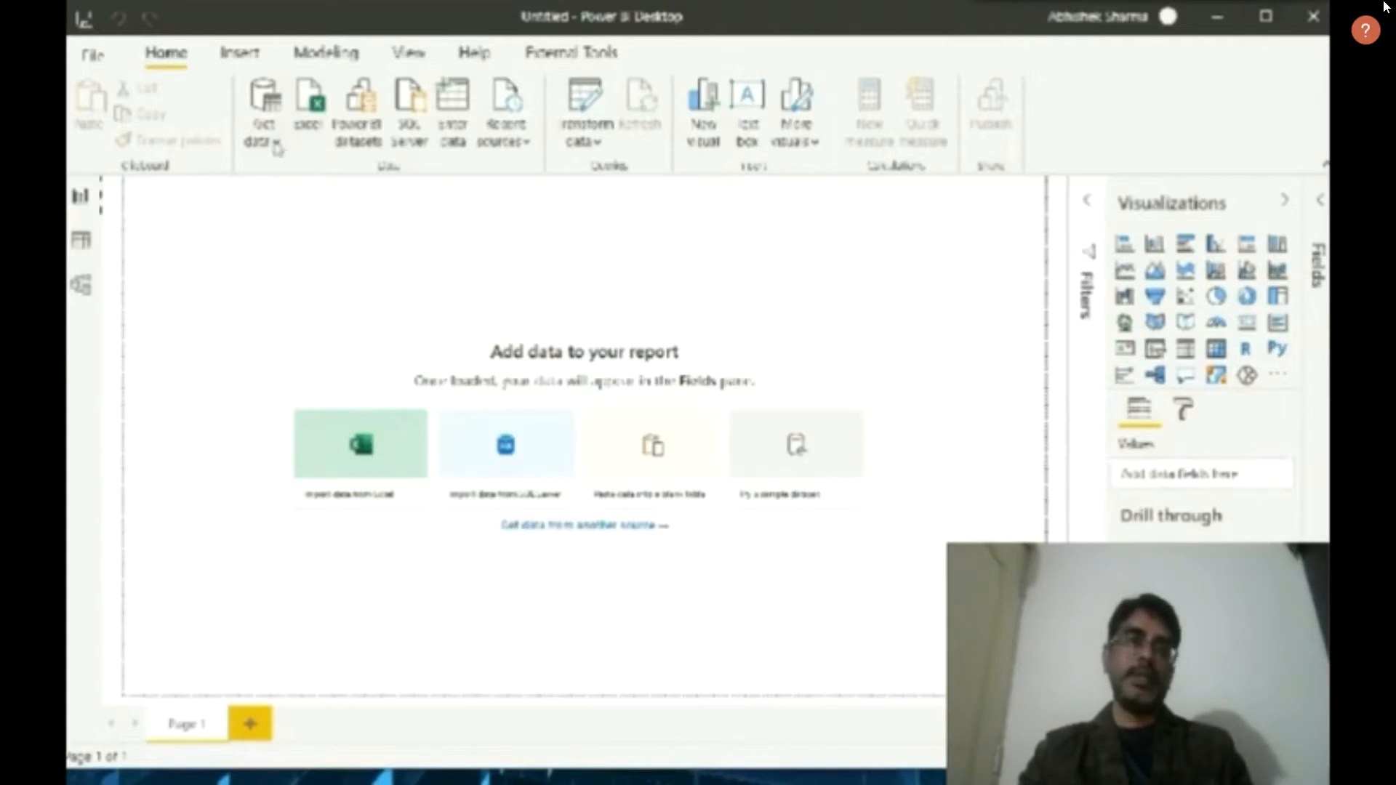
Load the Portfolio table through Get data > Web using the converted OneDrive download link
{"action": "left_click", "coordinate": [278, 149]}
{"action": "left_click", "coordinate": [321, 429]}
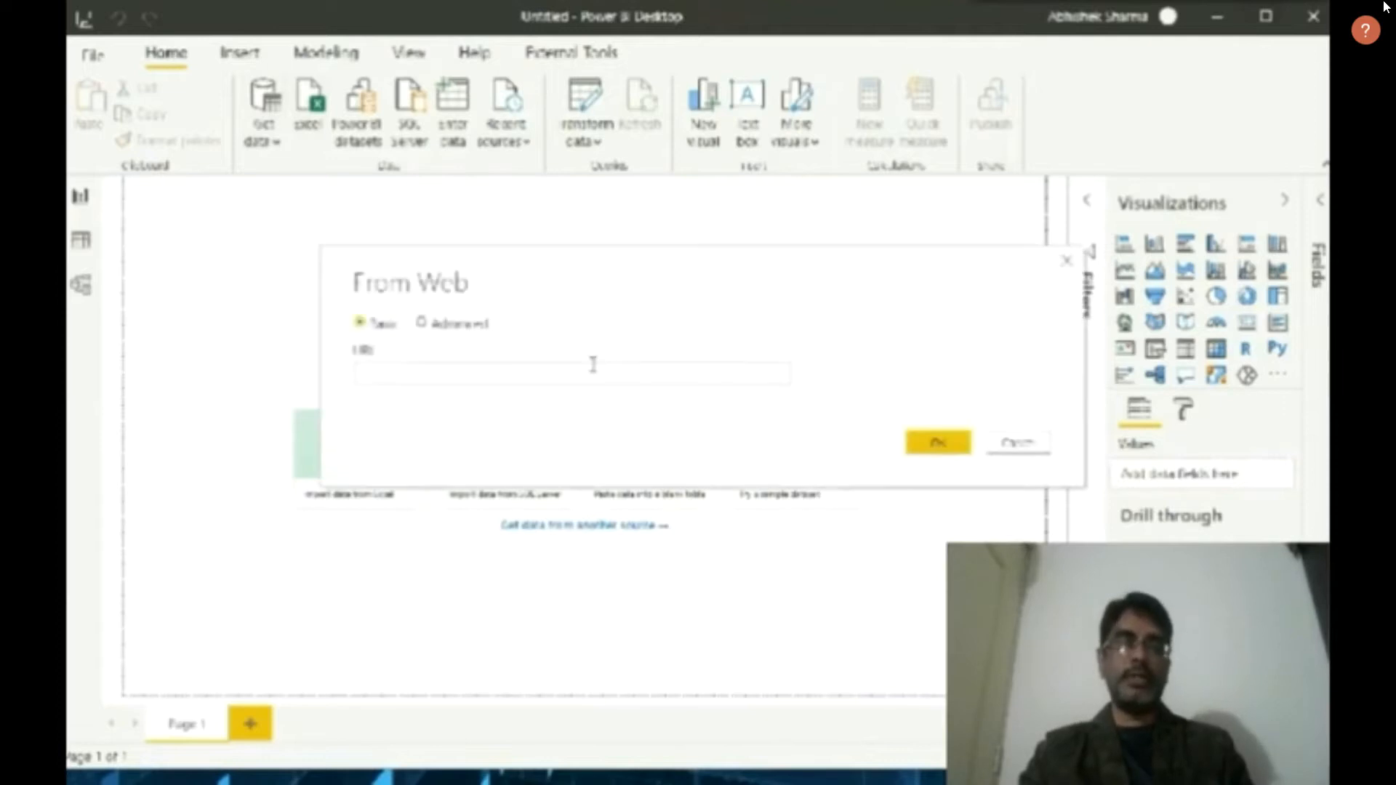
{"action": "key", "text": "ctrl+v"}
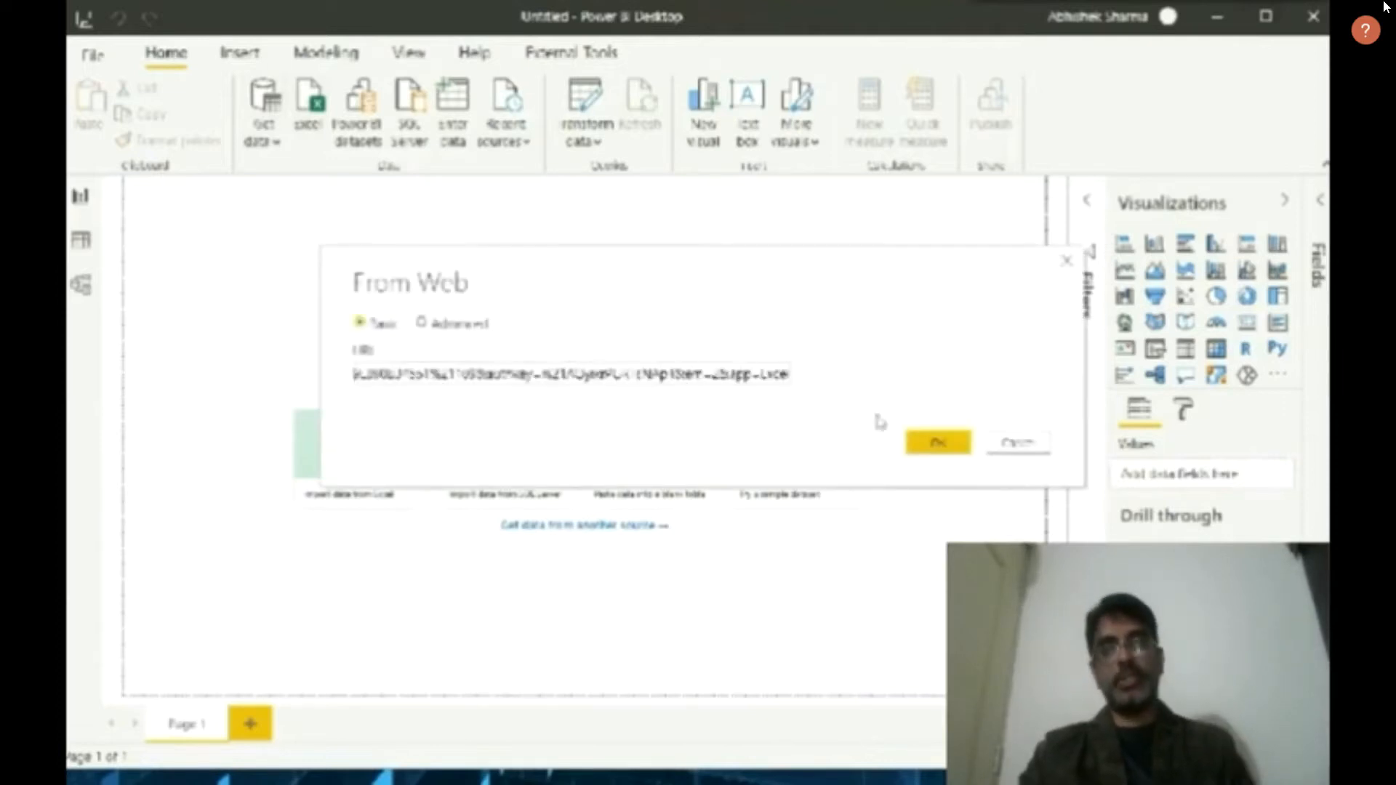
{"action": "left_click", "coordinate": [939, 444]}
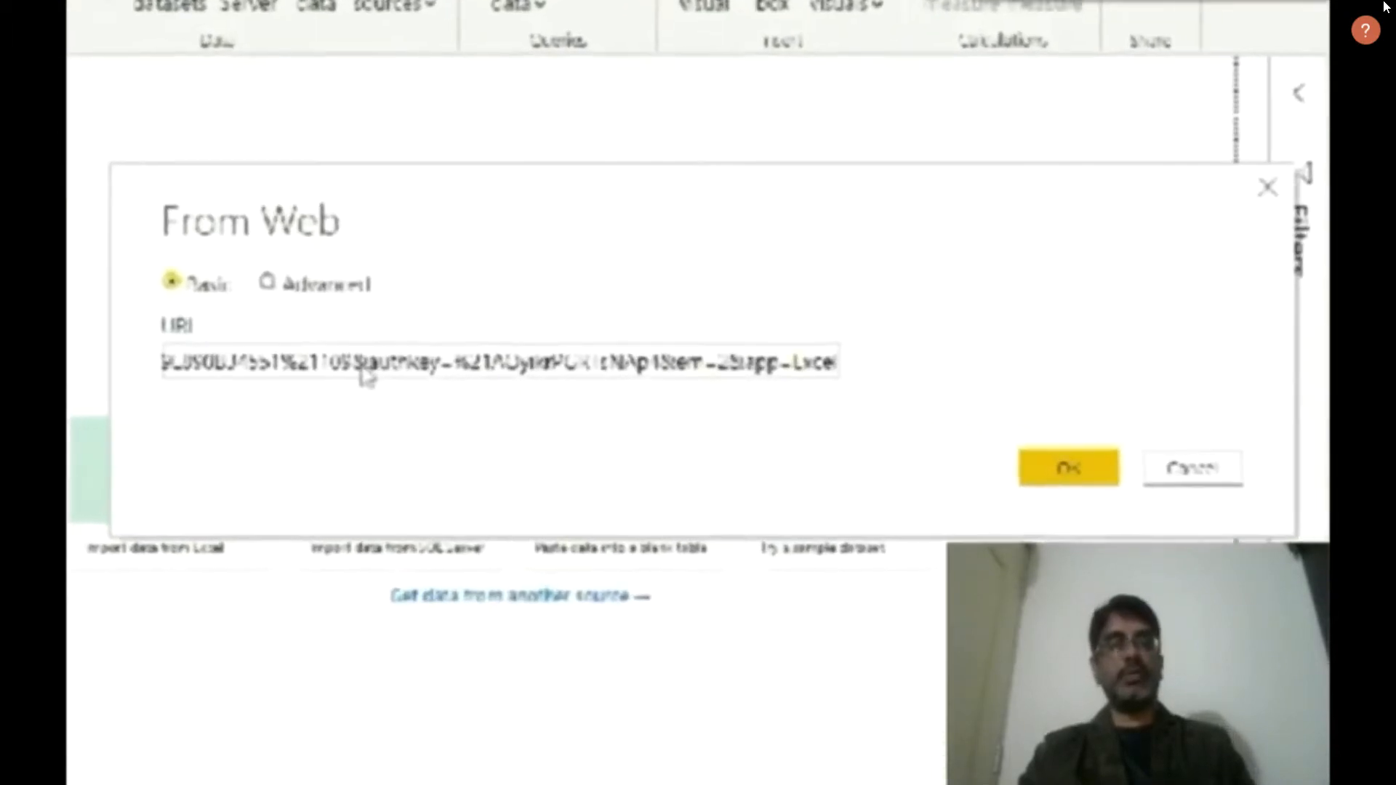
{"action": "left_click_drag", "start_coordinate": [367, 377], "coordinate": [138, 363]}
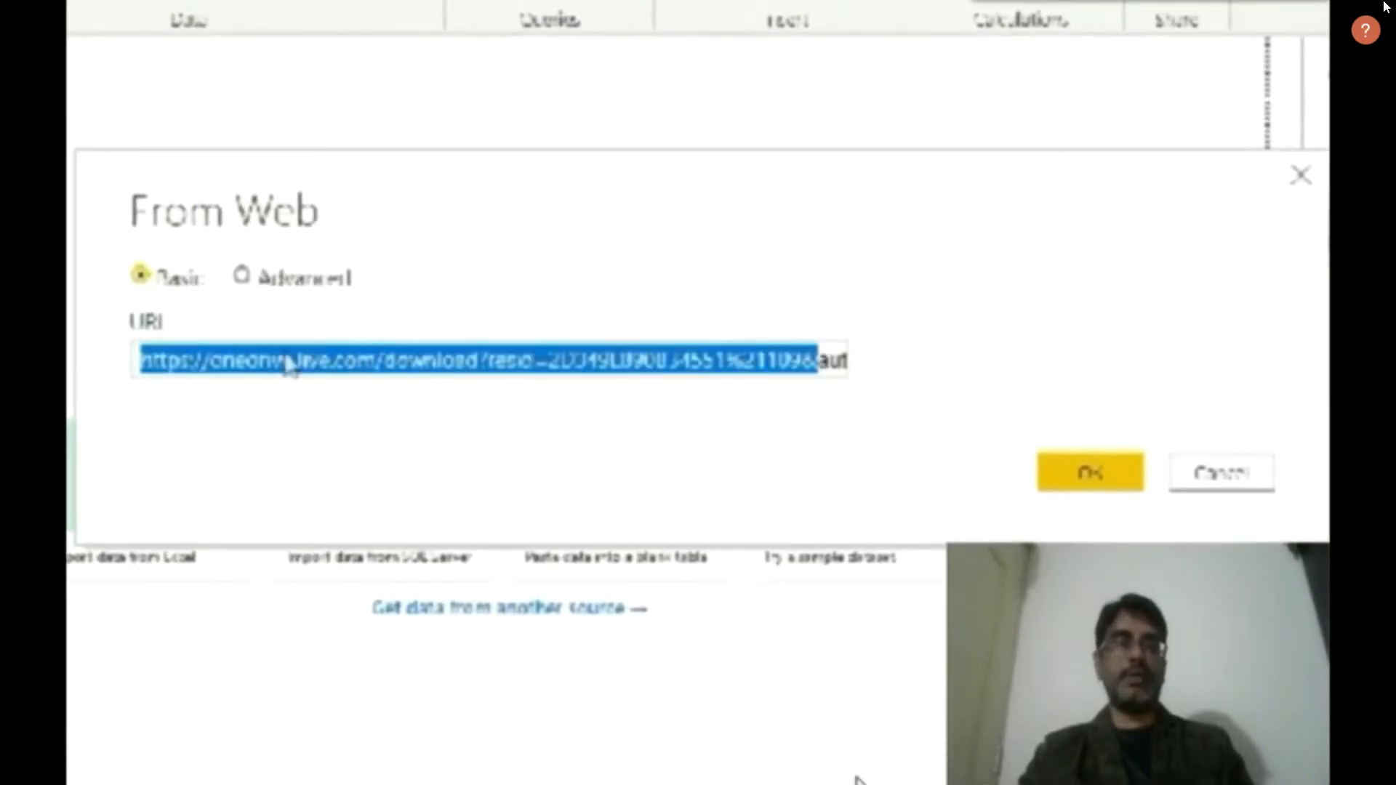
{"action": "left_click", "coordinate": [1222, 515]}
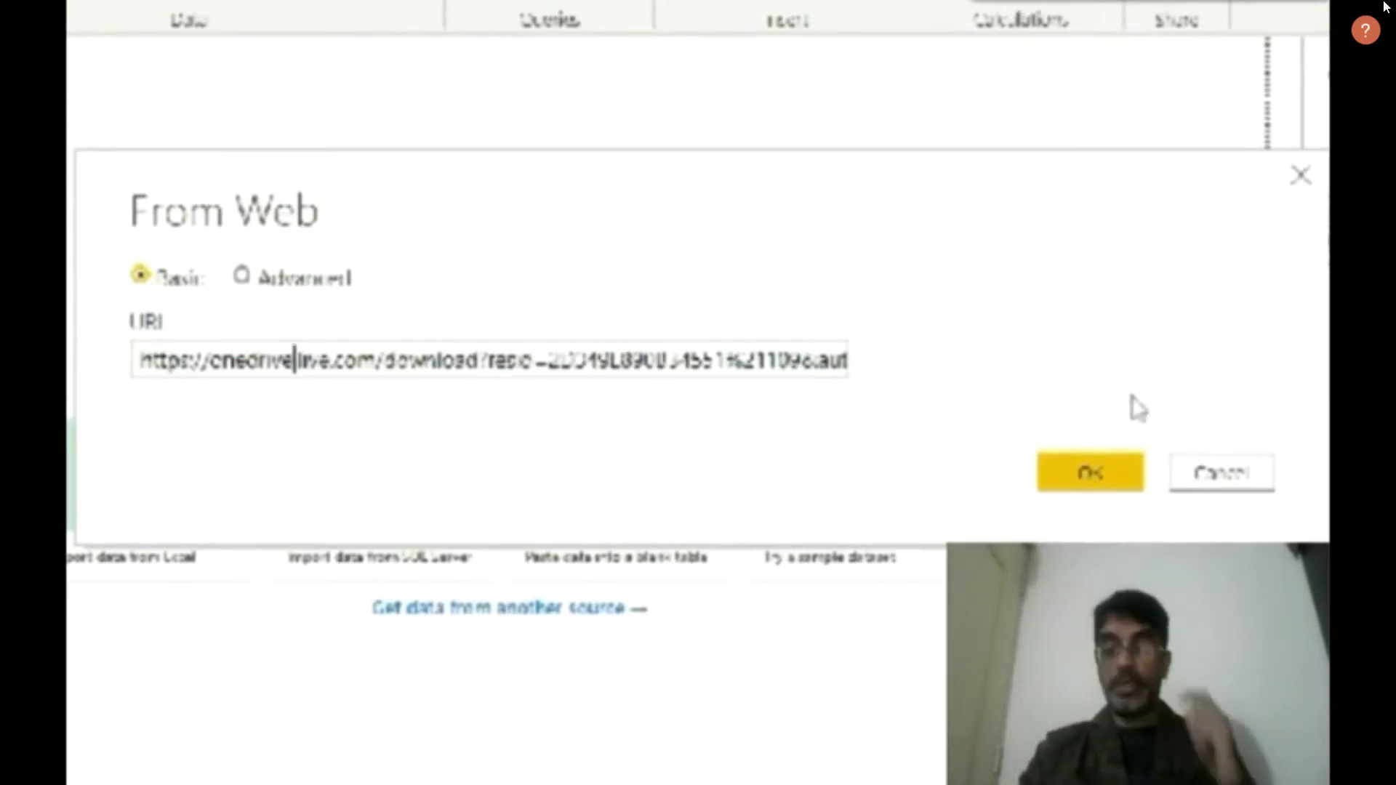
{"action": "left_click", "coordinate": [1097, 477]}
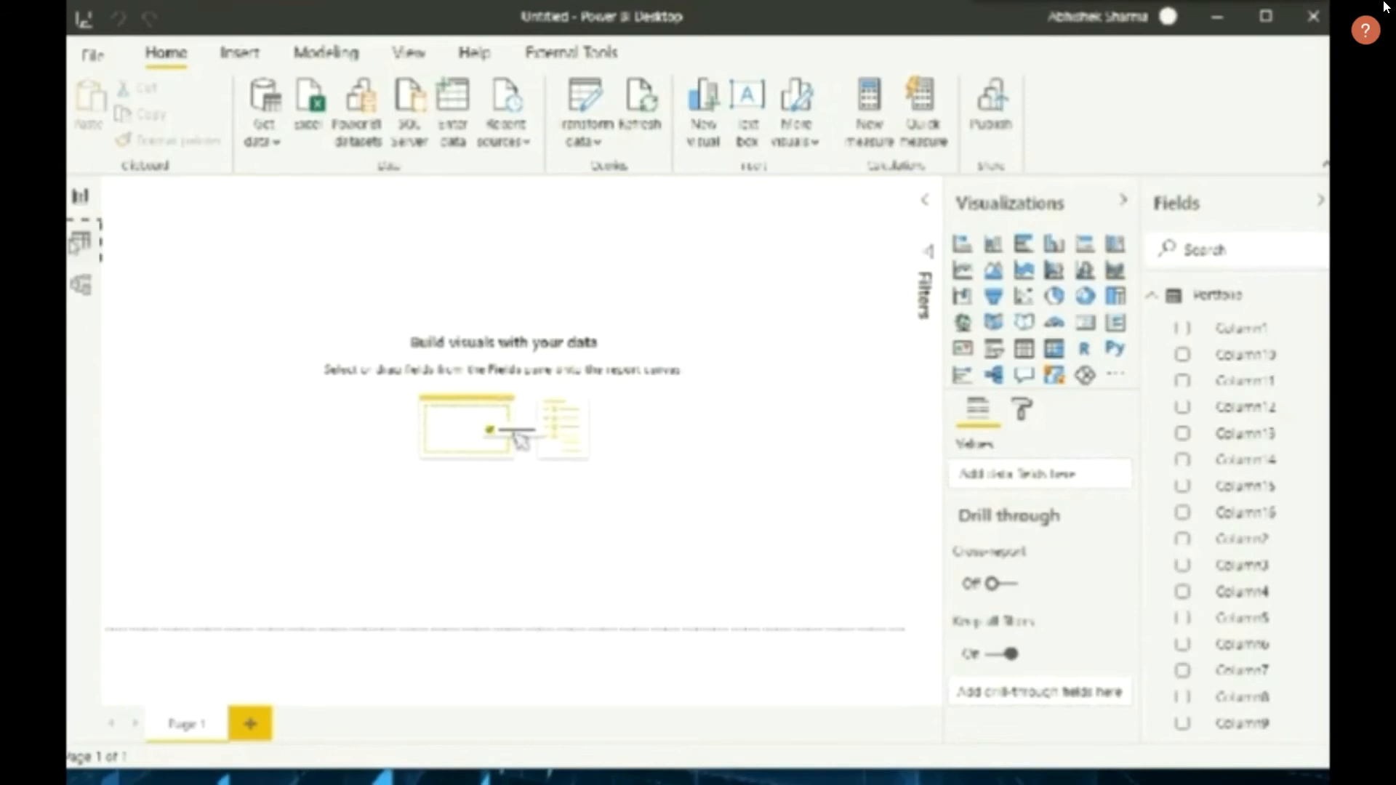
Show the Portfolio table's rows in data view and select the Column6 column
{"action": "left_click", "coordinate": [79, 241]}
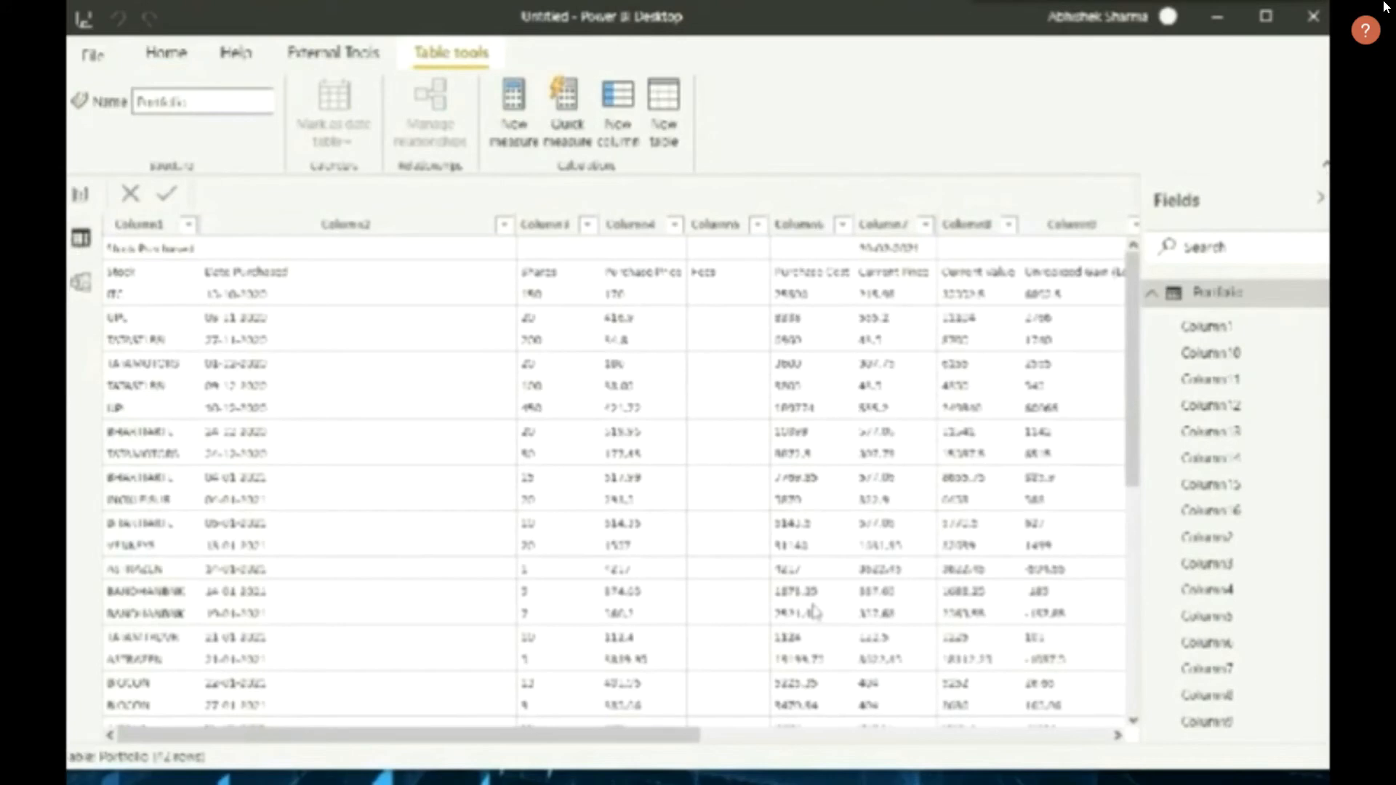
{"action": "left_click", "coordinate": [799, 224]}
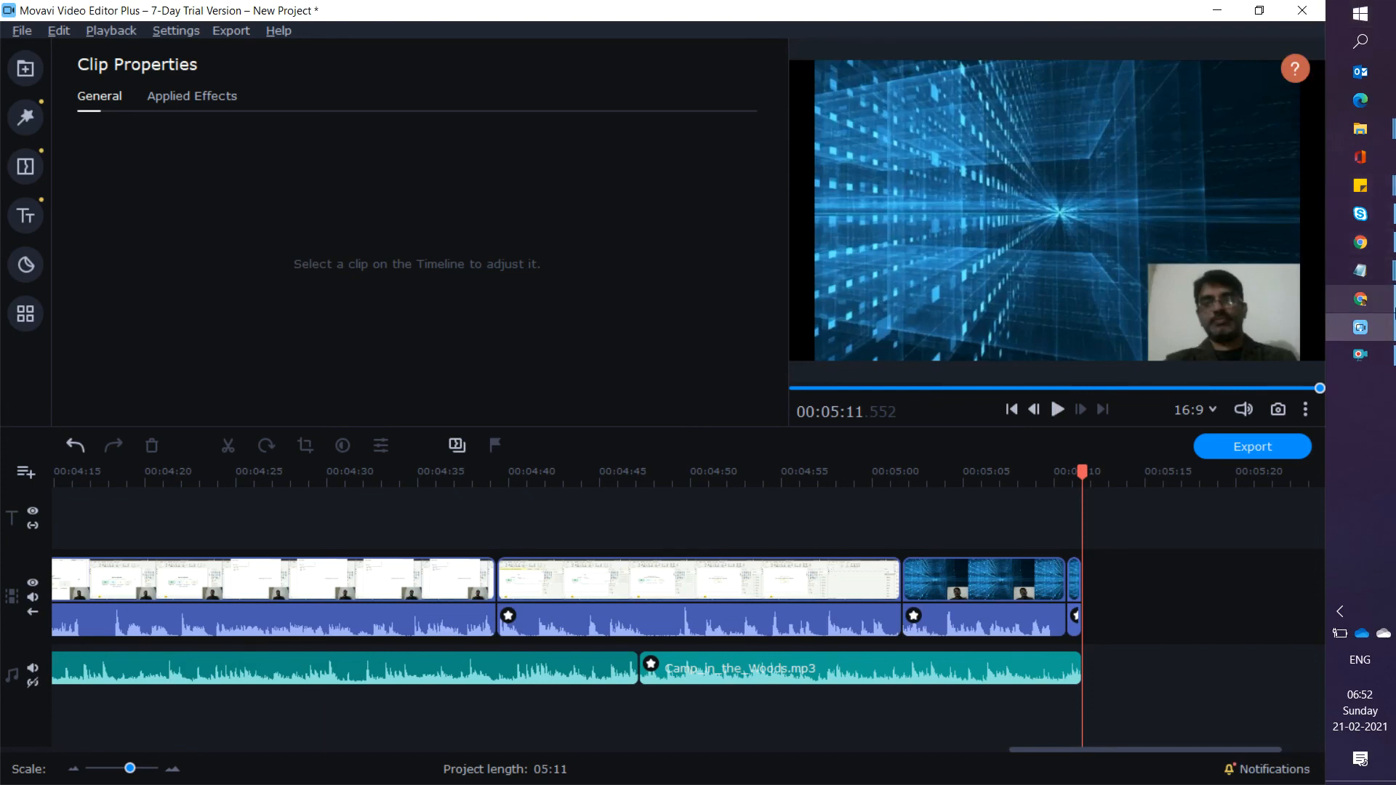
{"action": "left_click", "coordinate": [1378, 359]}
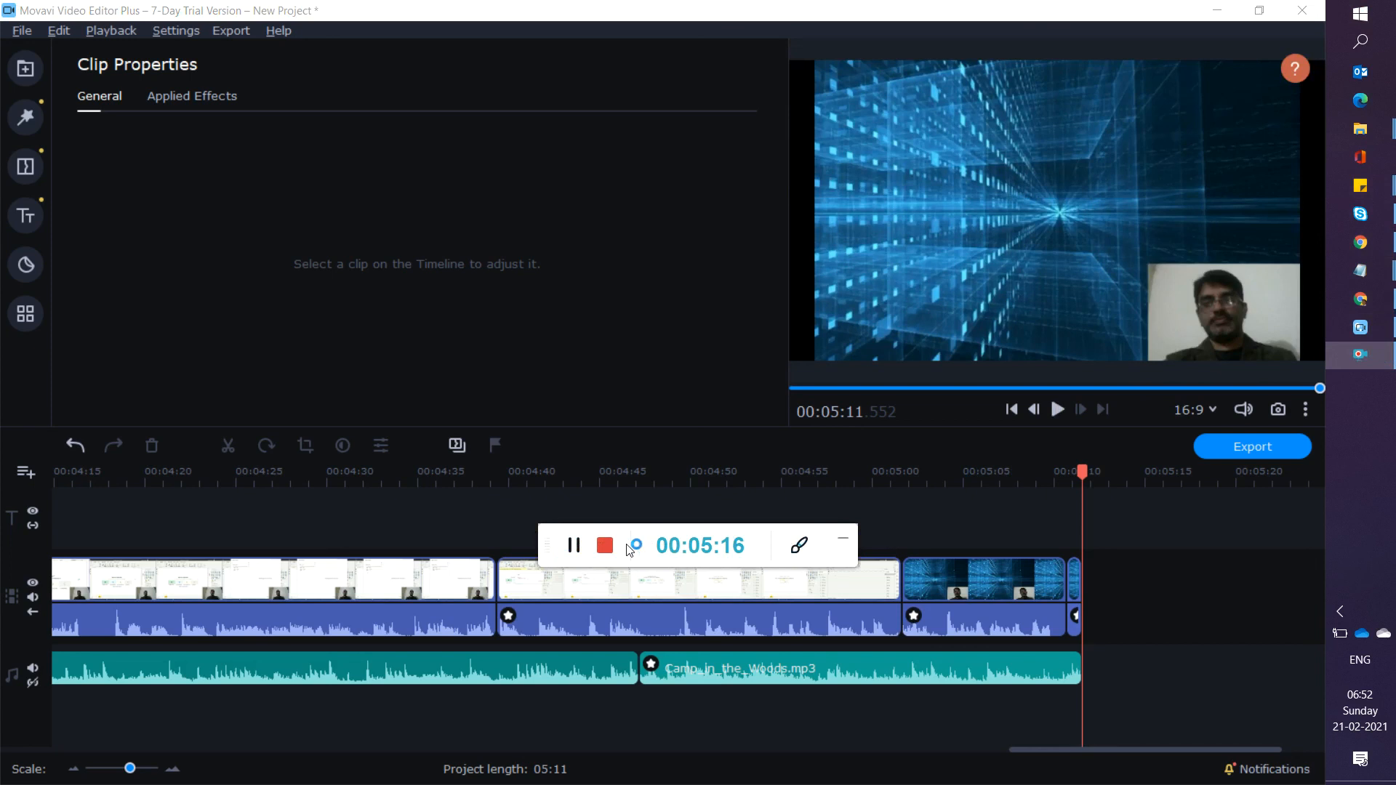